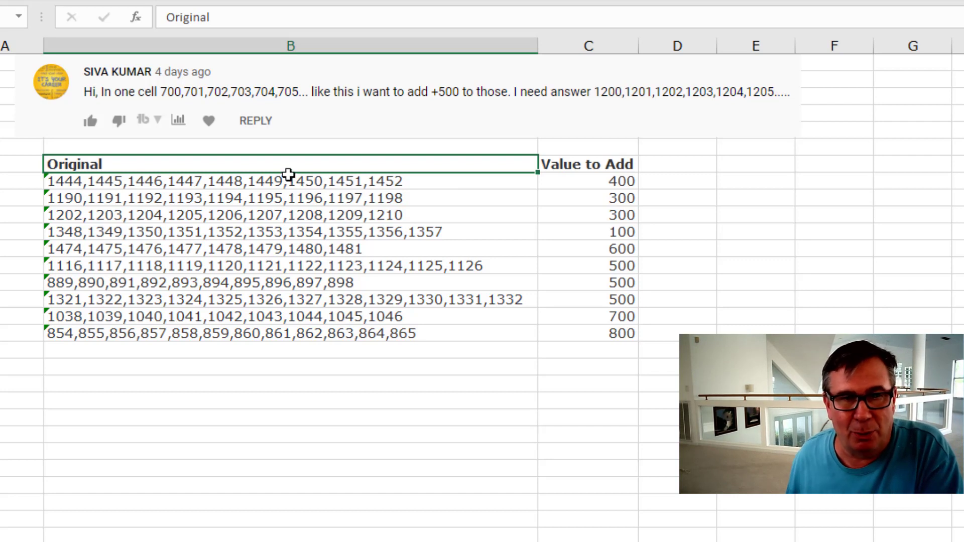
# Convert the Original and Value to Add range into a table with headers and load it into the Power Query Editor.
pyautogui.hotkey('ctrl', 't')
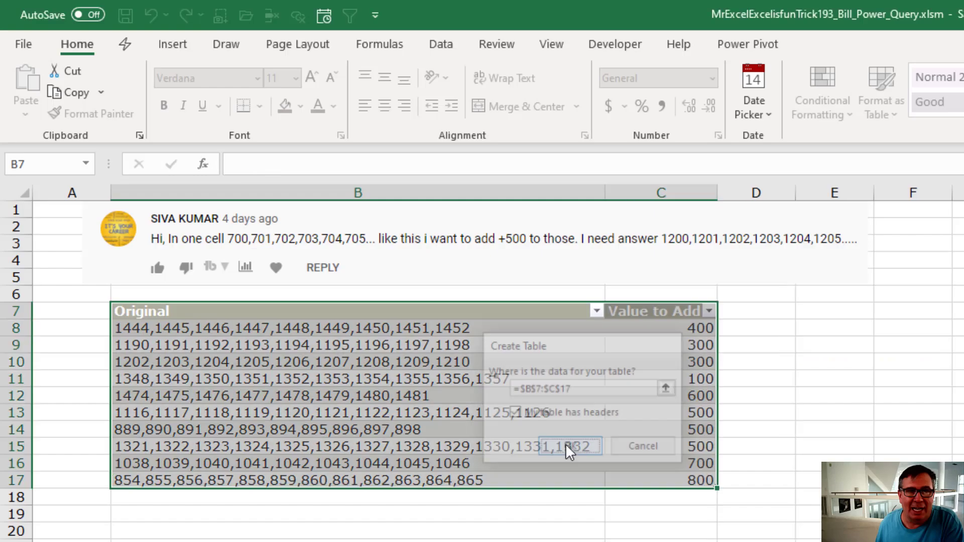
pyautogui.click(500, 299)
pyautogui.click(442, 45)
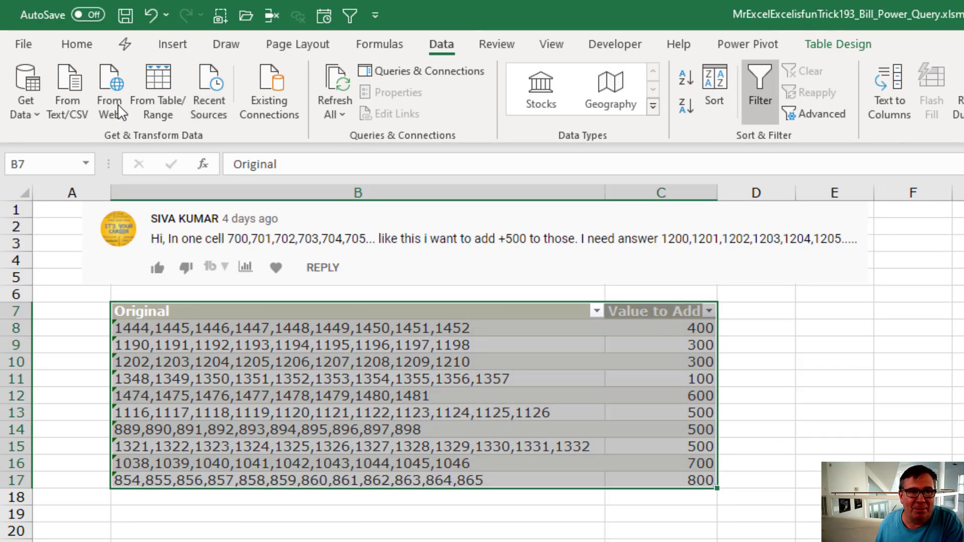
pyautogui.click(164, 99)
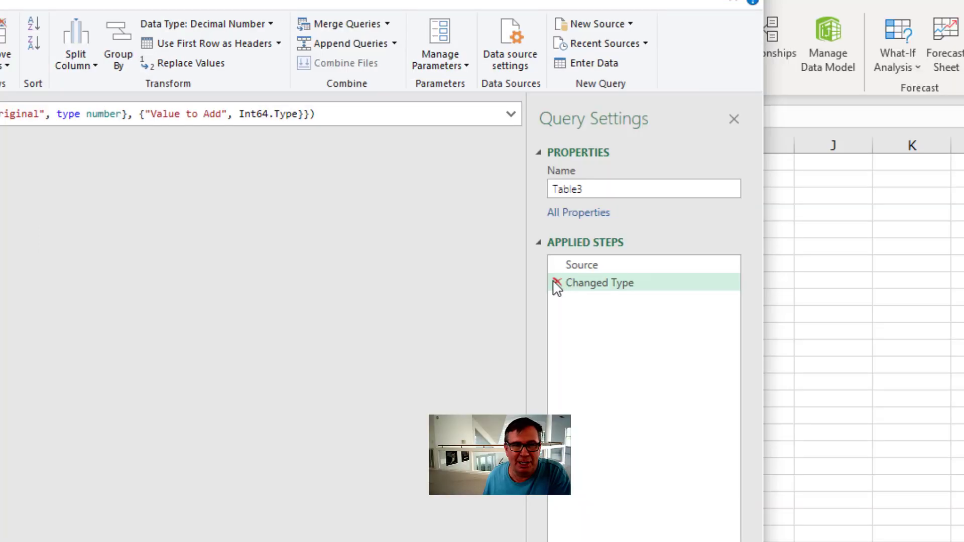
# Delete the automatic Changed Type step and add an index column starting from 1.
pyautogui.click(557, 284)
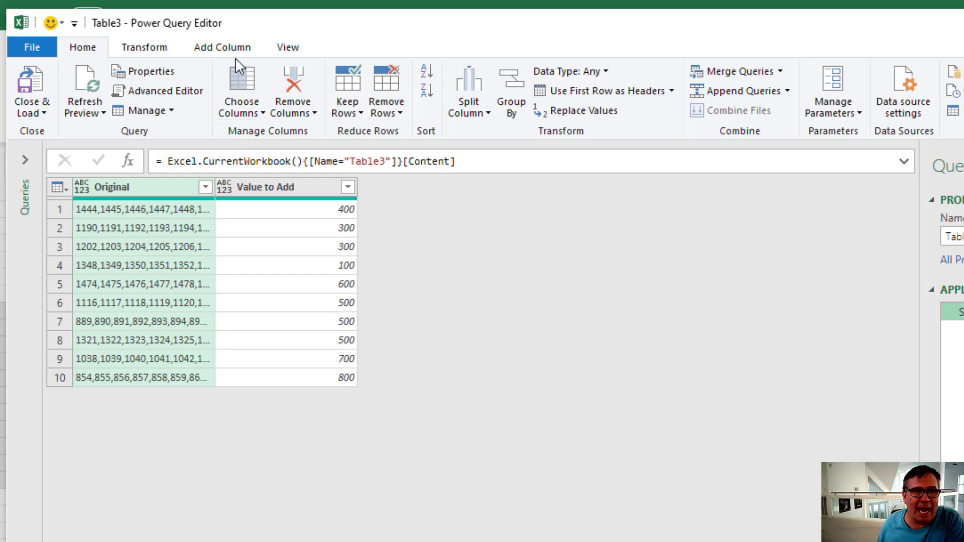
pyautogui.click(235, 50)
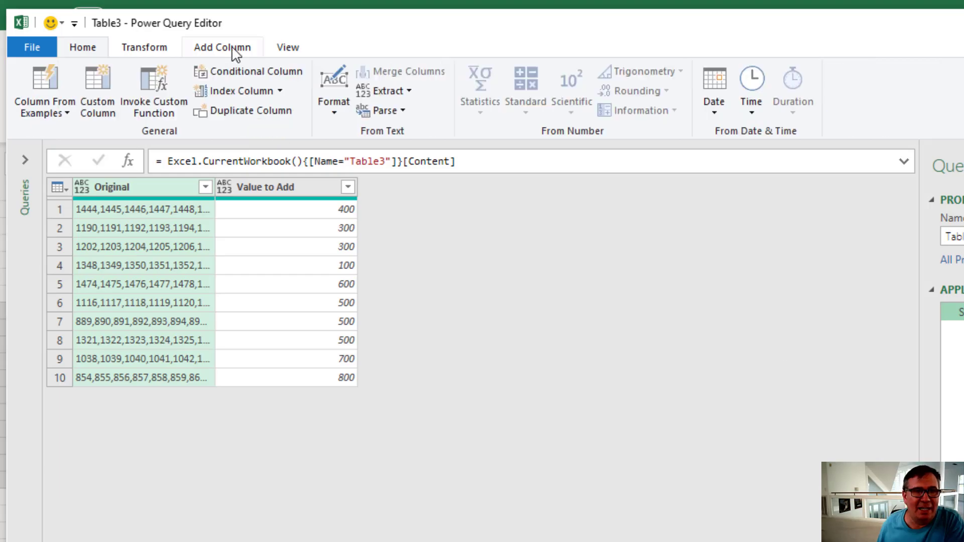
pyautogui.click(279, 94)
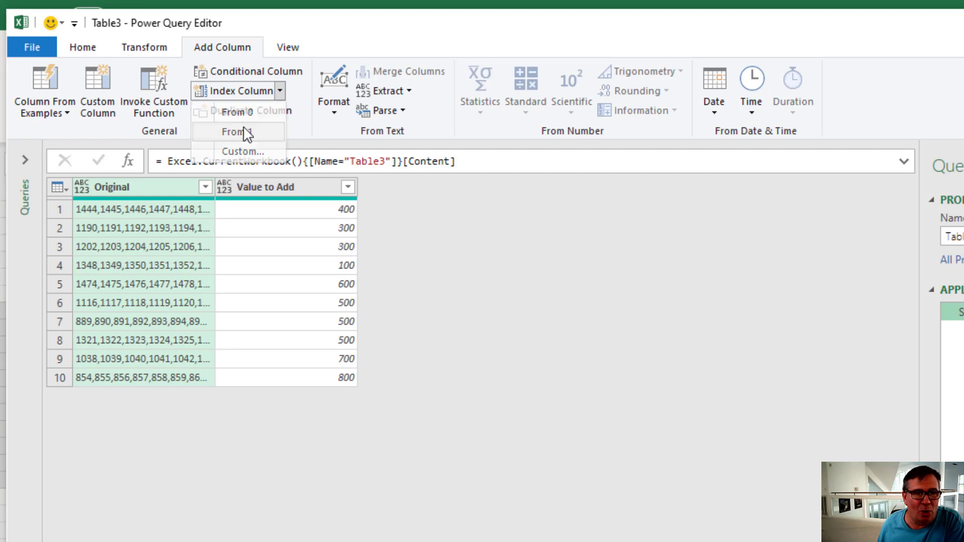
pyautogui.click(246, 132)
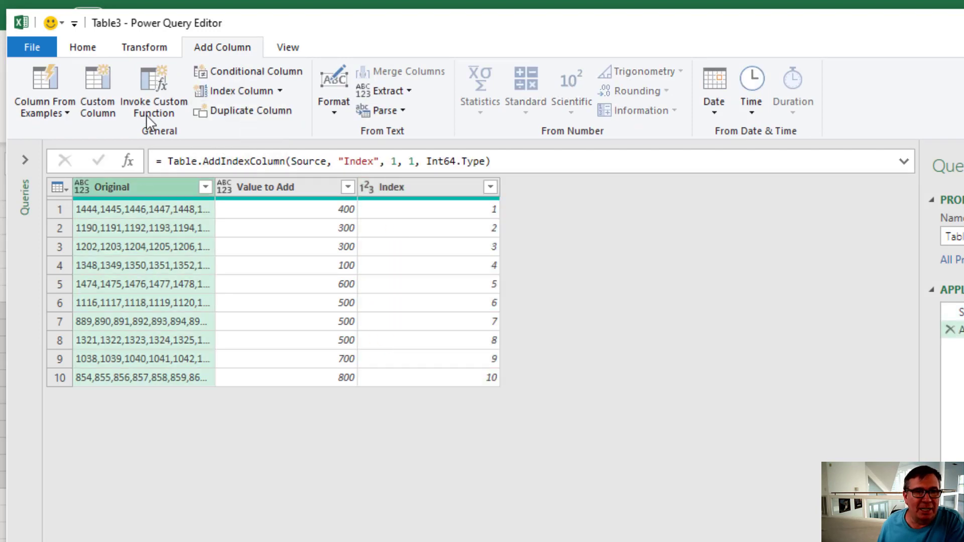
# Split the Original column into rows at each occurrence of the comma delimiter.
pyautogui.click(82, 48)
pyautogui.click(476, 110)
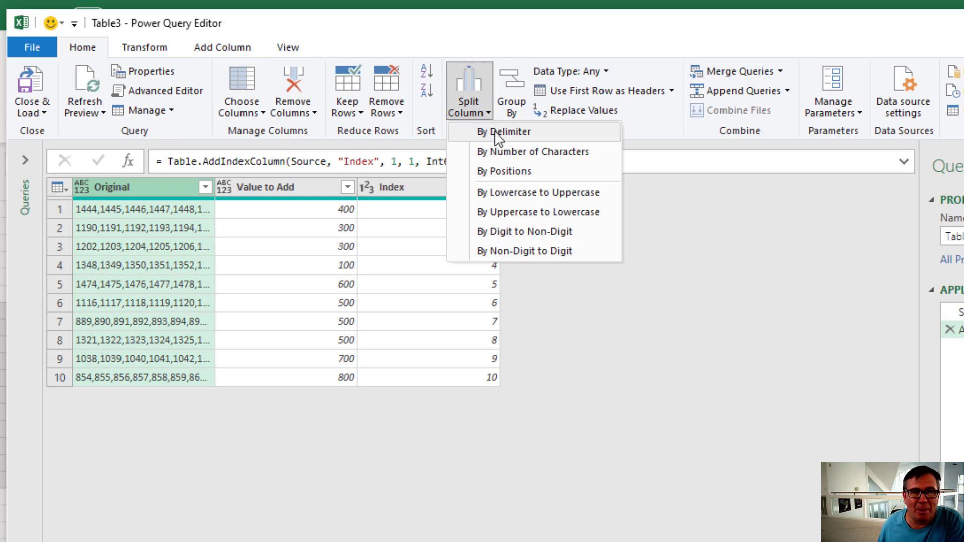
pyautogui.click(499, 133)
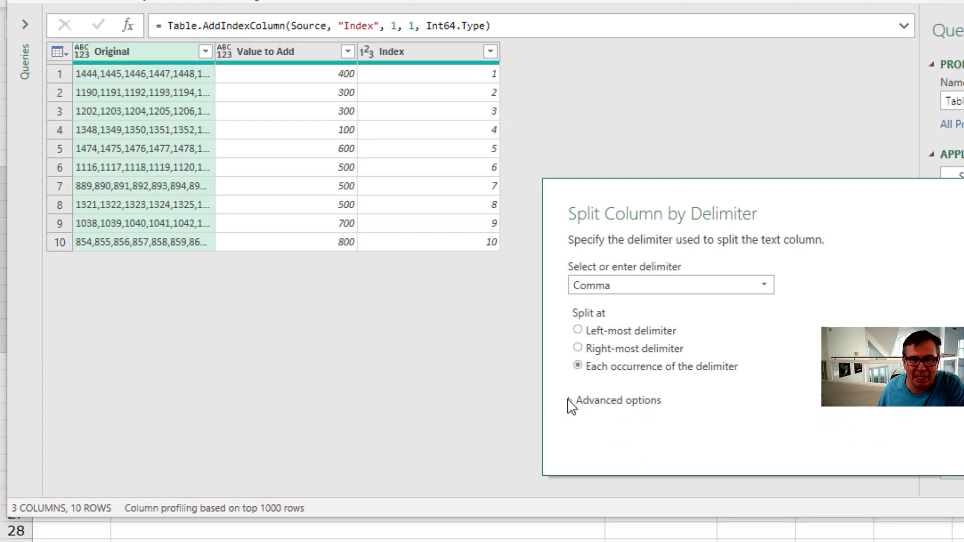
pyautogui.click(571, 537)
pyautogui.click(595, 458)
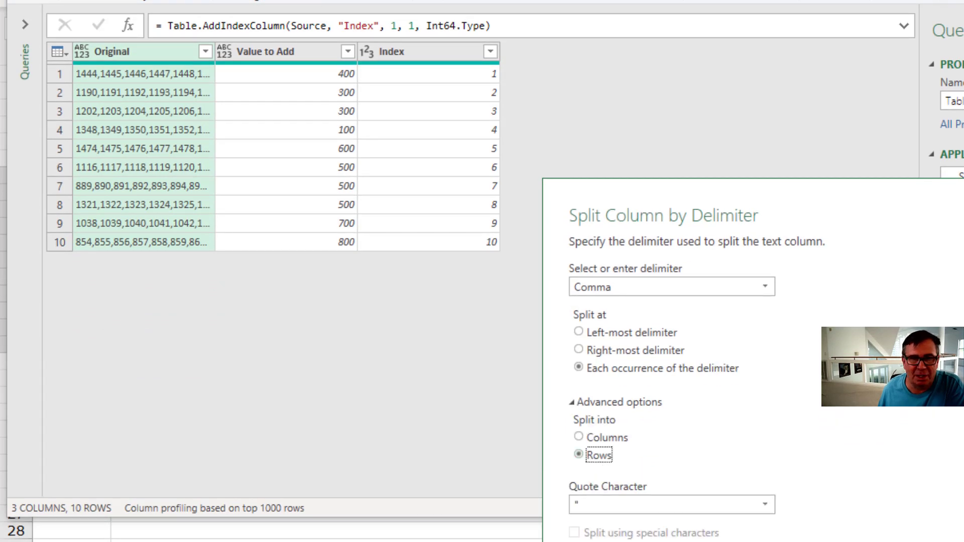
pyautogui.press('Return')
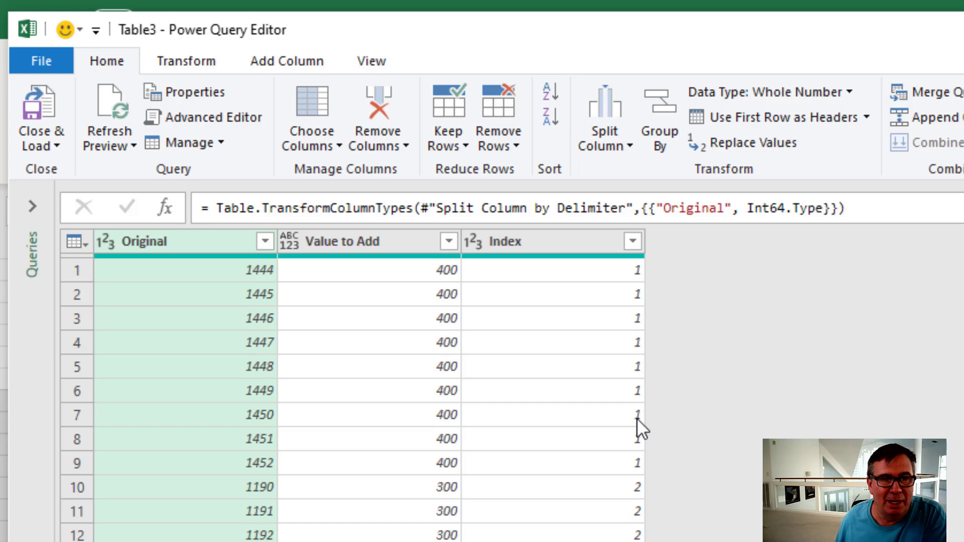
# Begin a new custom column and name it NewTotal.
pyautogui.click(300, 53)
pyautogui.click(126, 116)
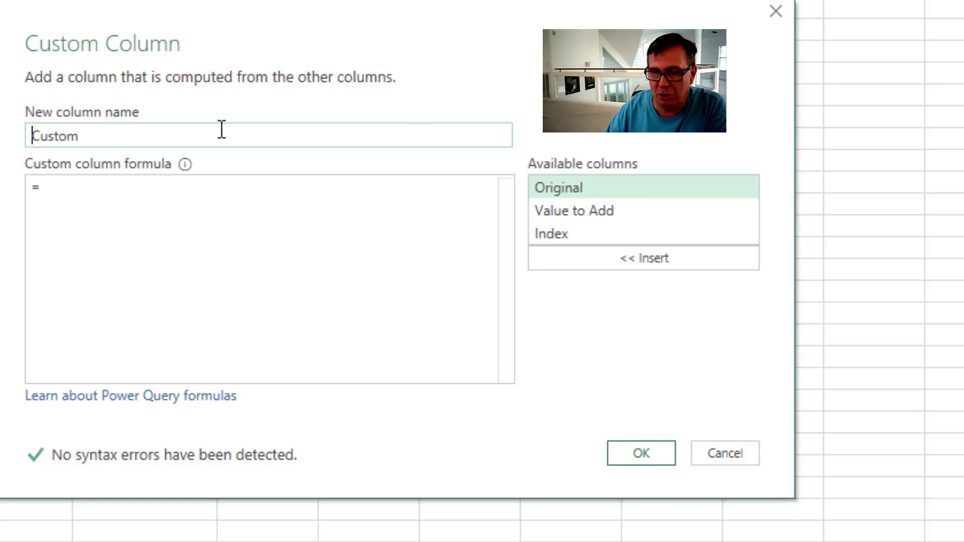
pyautogui.write('NewTotal')
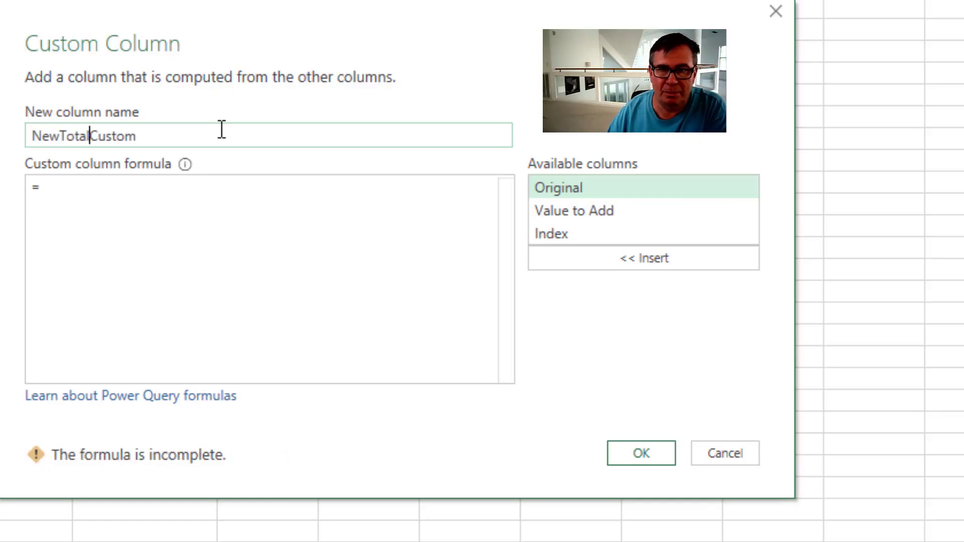
pyautogui.press('Delete')
pyautogui.press('Delete')
pyautogui.press('Delete')
pyautogui.press('Delete')
pyautogui.press('Delete')
pyautogui.press('Delete')
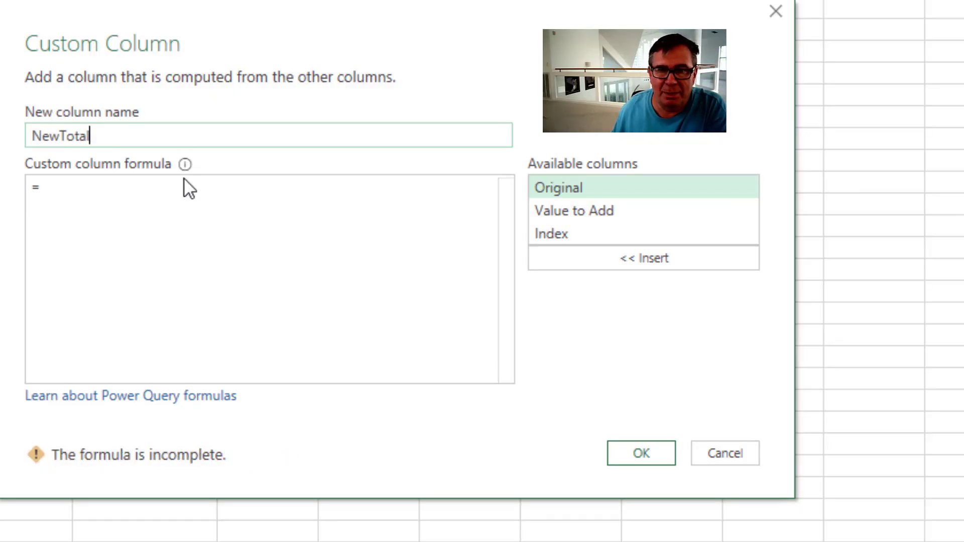
# Define the custom column formula as [Original]+[Value to Add] and create the column.
pyautogui.click(151, 189)
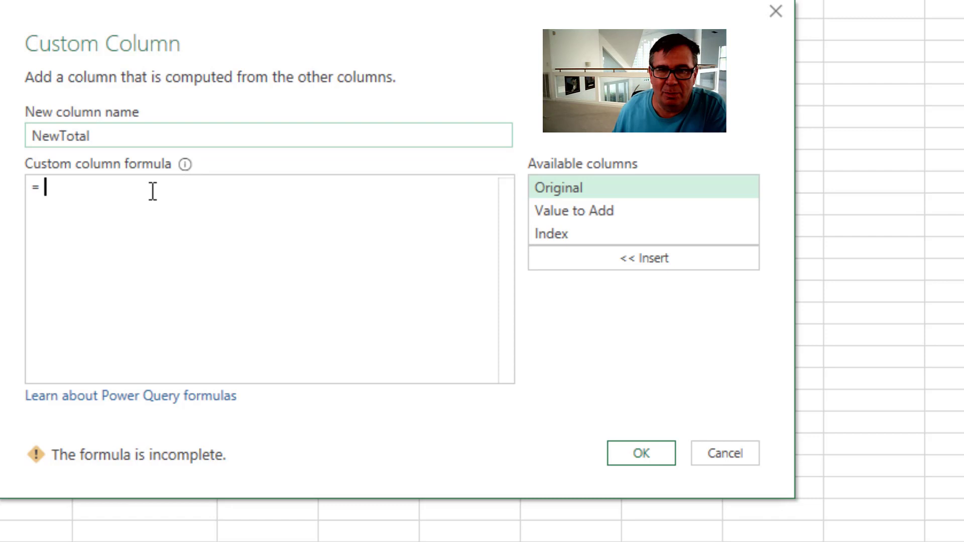
pyautogui.doubleClick(559, 186)
pyautogui.write('+')
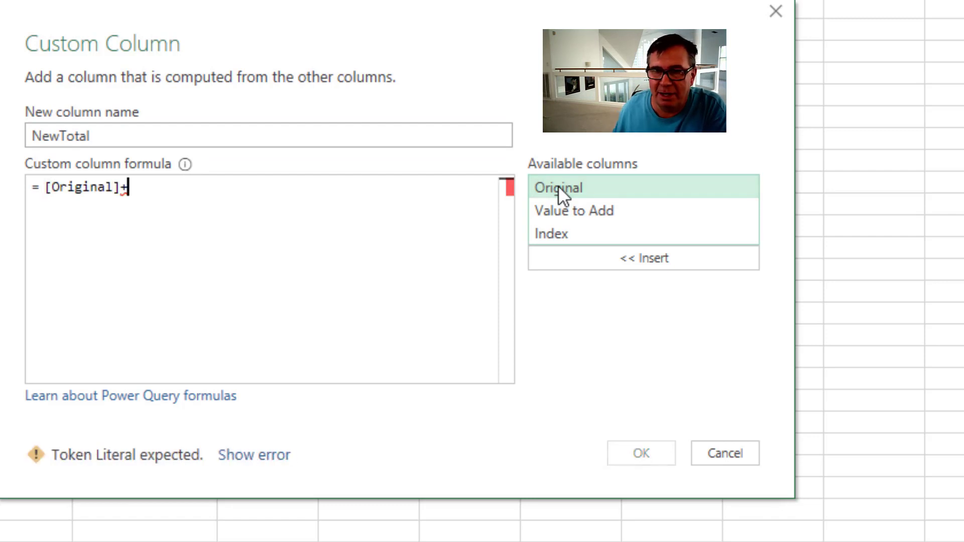
pyautogui.doubleClick(568, 208)
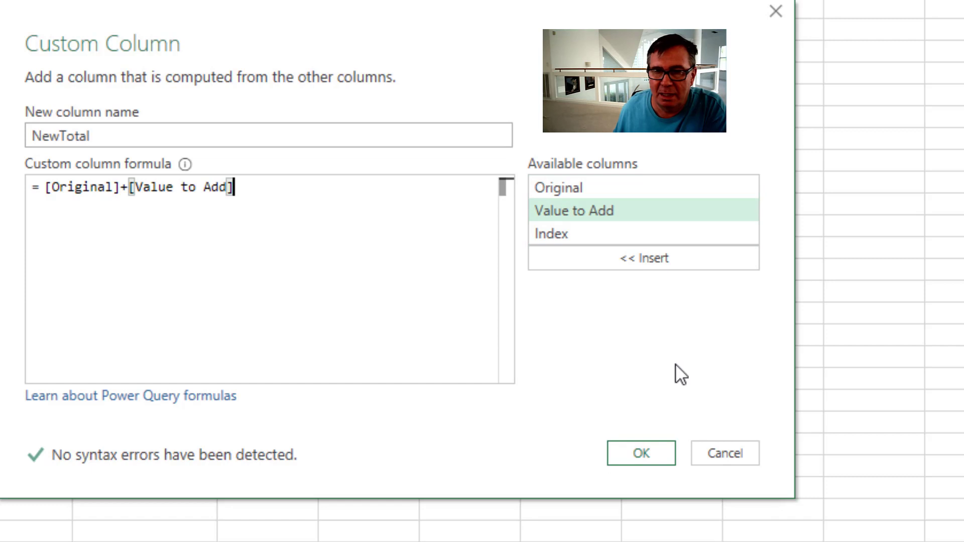
pyautogui.click(653, 455)
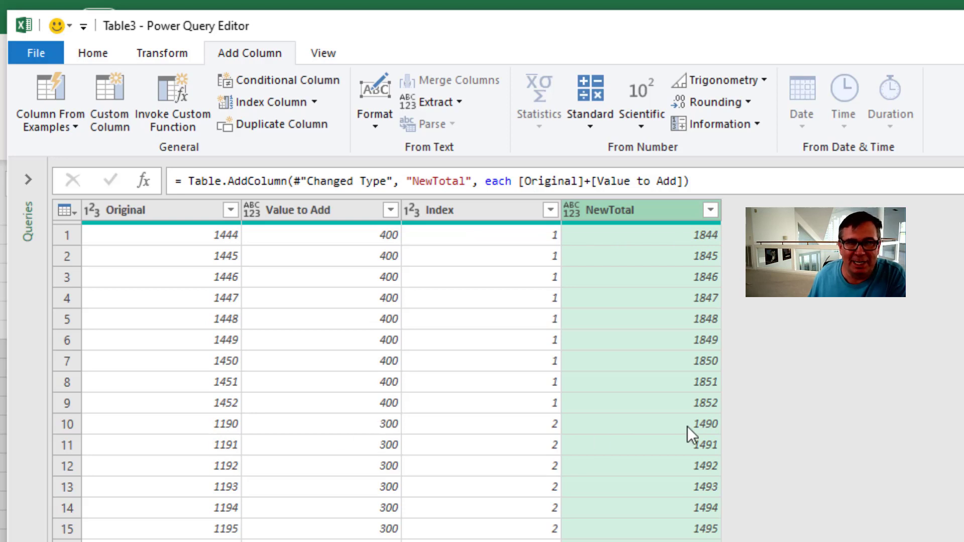
# Remove the Original and Value to Add columns from the query.
pyautogui.click(170, 216)
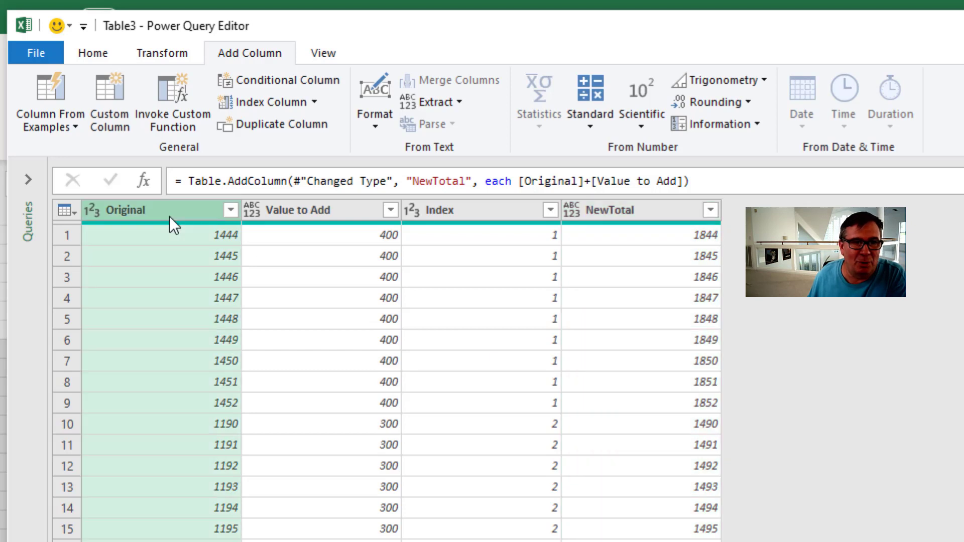
pyautogui.keyDown('ctrl'); pyautogui.click(314, 209); pyautogui.keyUp('ctrl')
pyautogui.rightClick(314, 209)
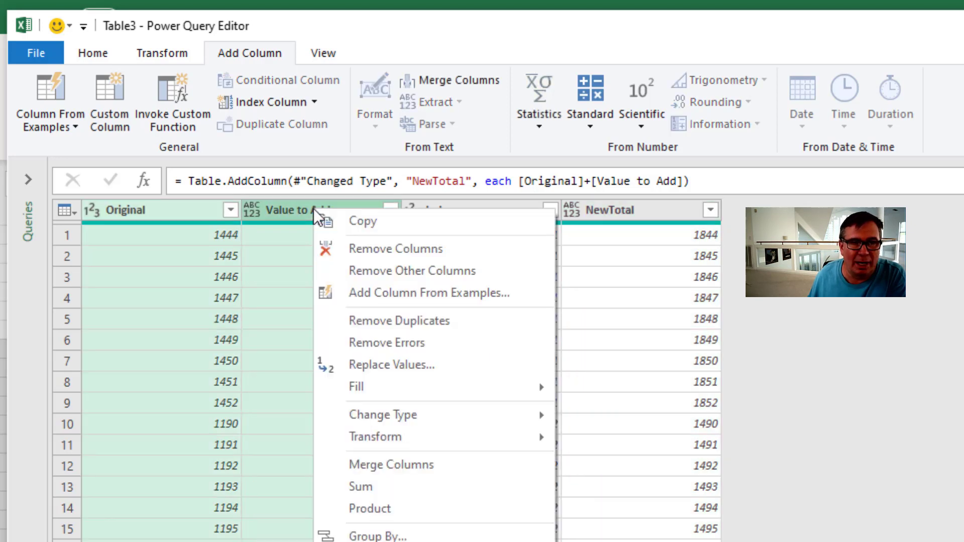
pyautogui.click(349, 243)
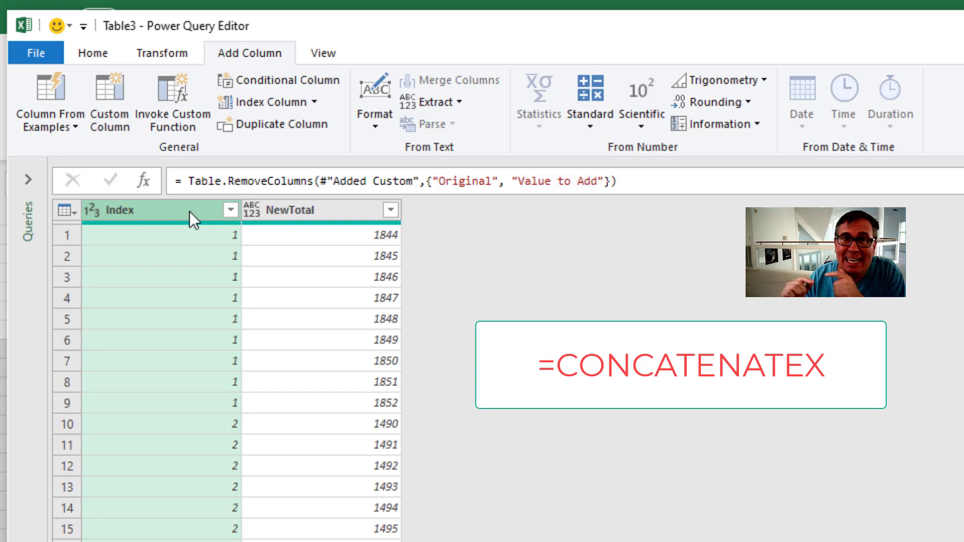
# Change the data type of the NewTotal column to Text.
pyautogui.click(327, 213)
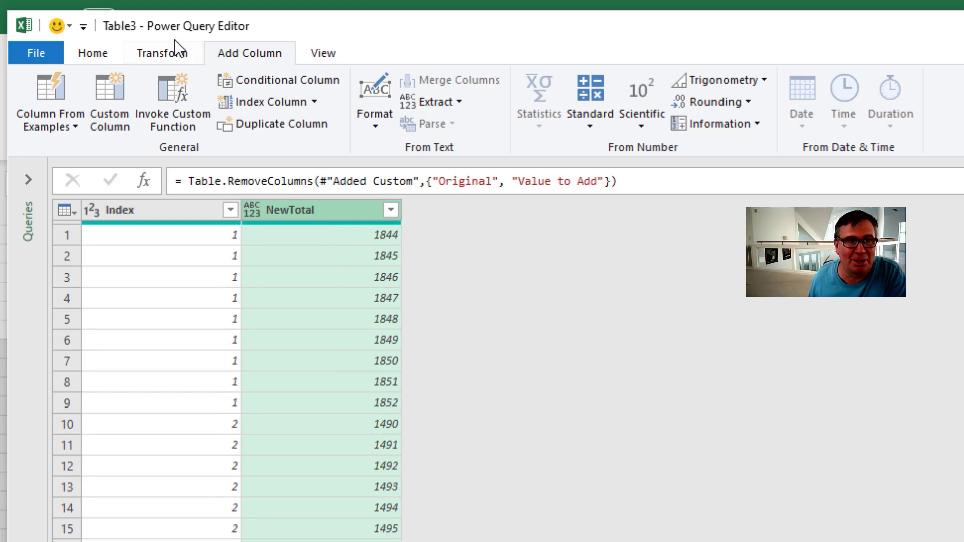
pyautogui.click(165, 55)
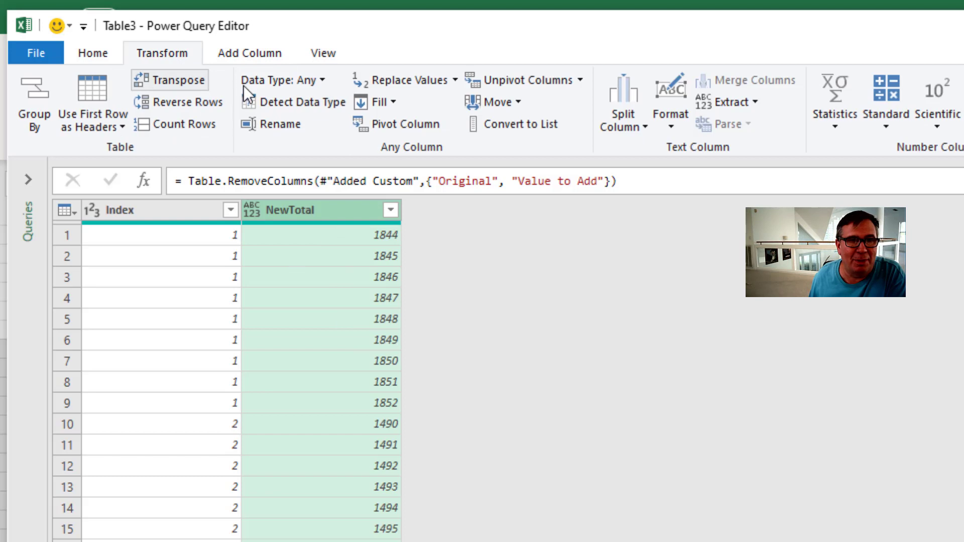
pyautogui.click(322, 81)
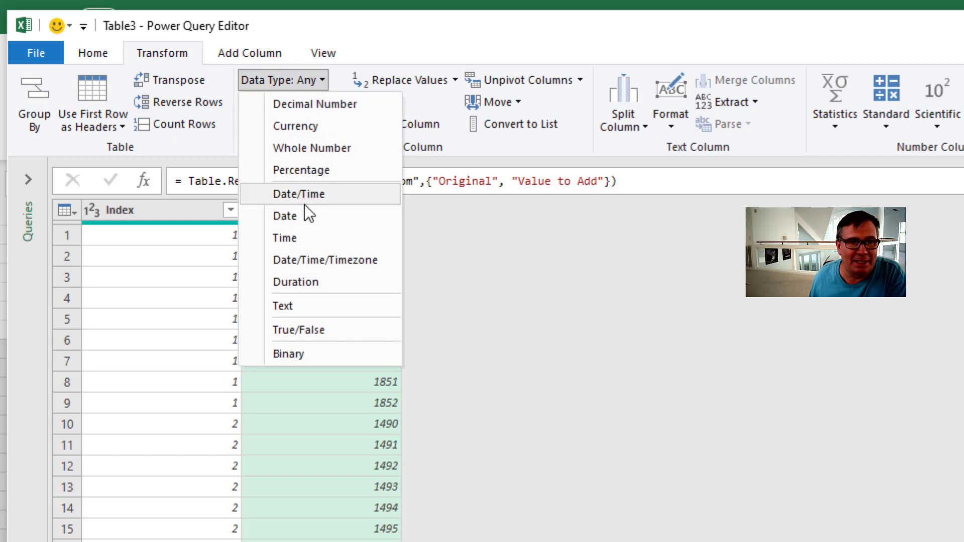
pyautogui.click(295, 306)
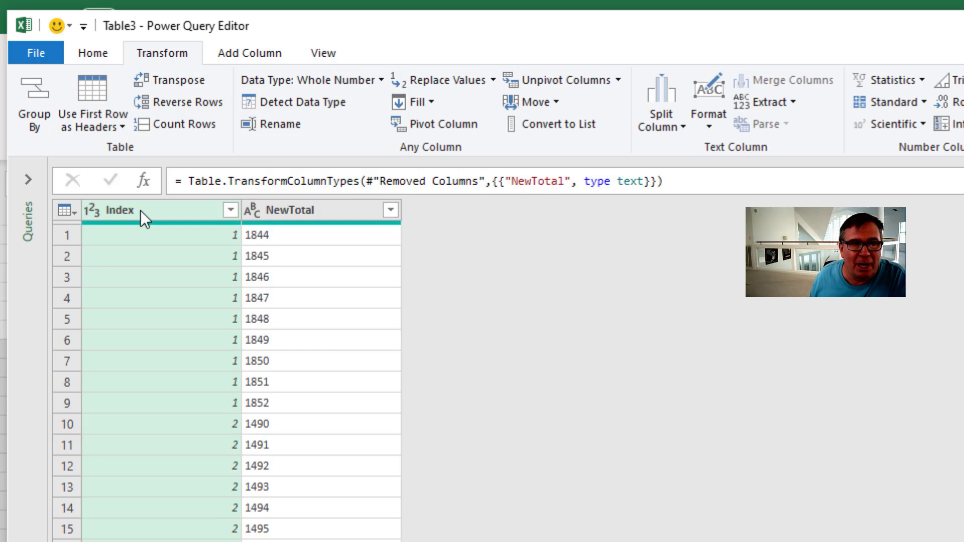
# Group the rows by Index with a new column named Dummy that sums NewTotal.
pyautogui.click(35, 91)
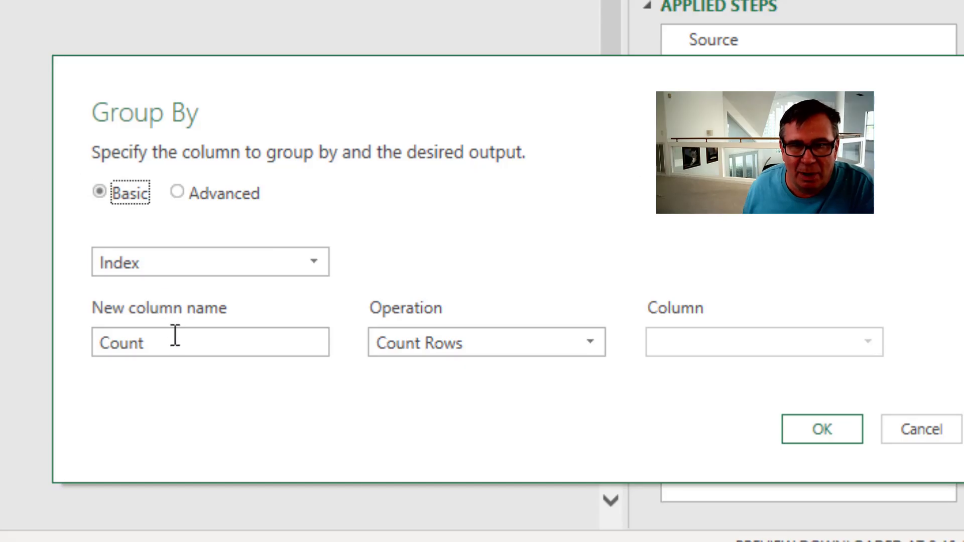
pyautogui.click(175, 345)
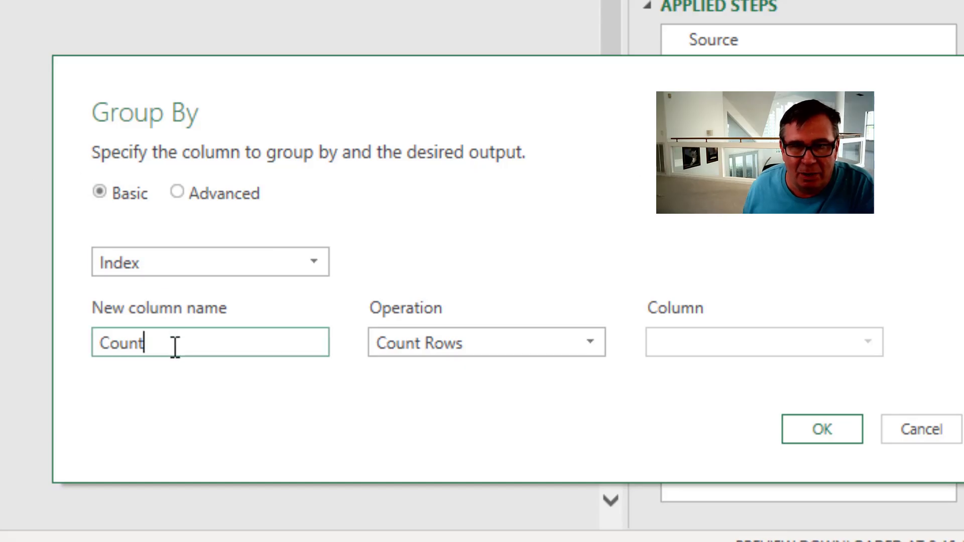
pyautogui.doubleClick(175, 346)
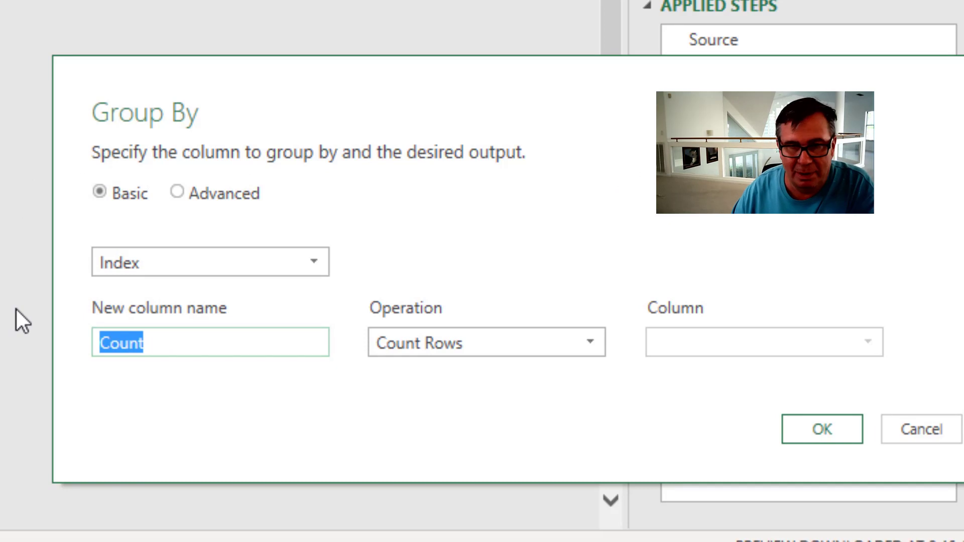
pyautogui.write('Dummy')
pyautogui.press('Tab')
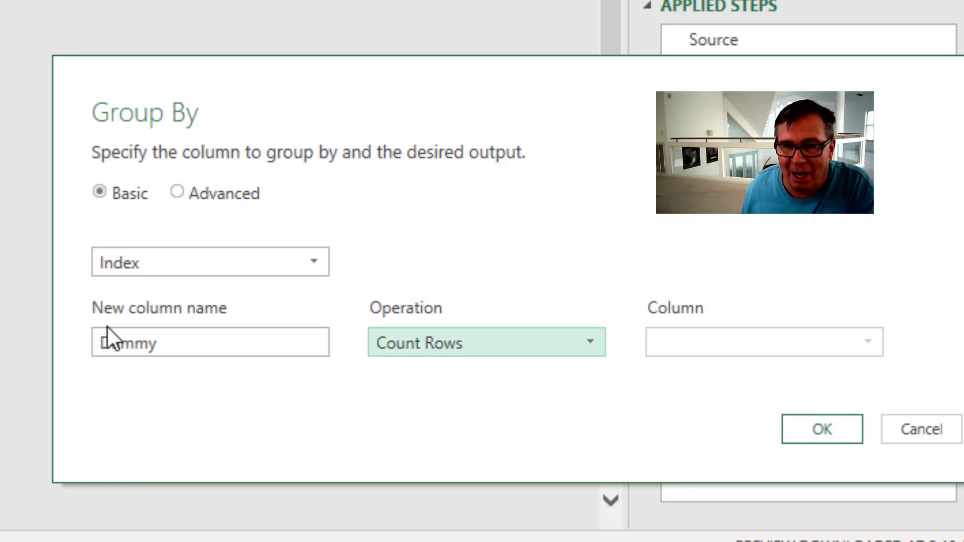
pyautogui.click(441, 345)
pyautogui.click(412, 374)
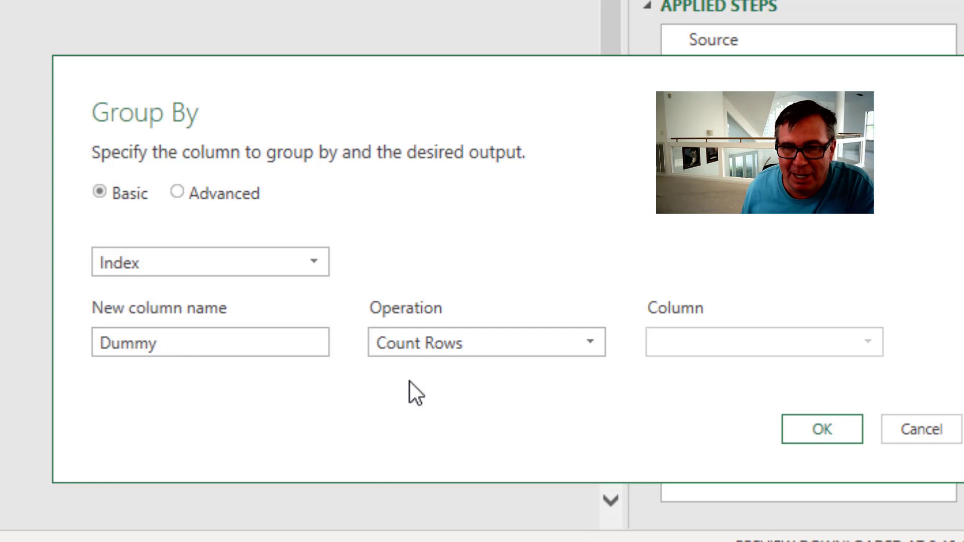
pyautogui.click(692, 348)
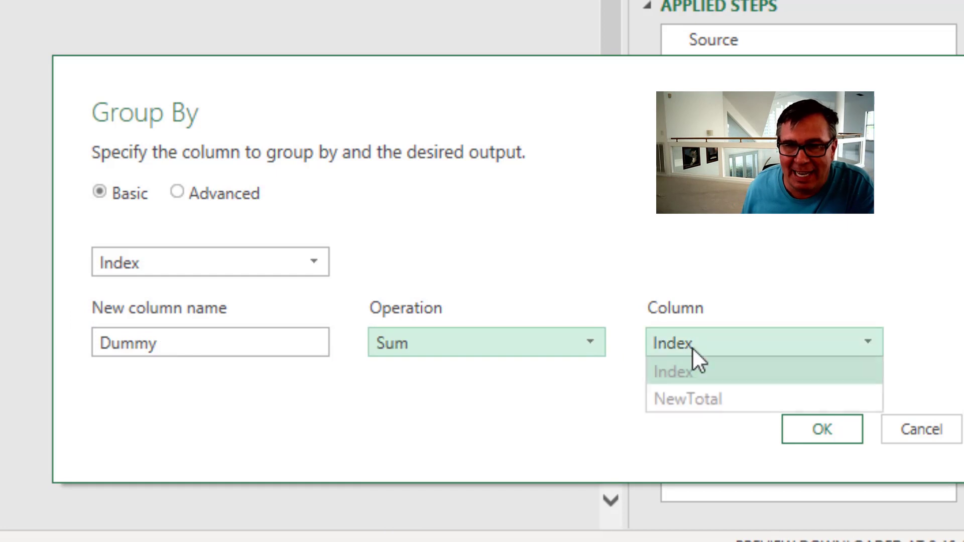
pyautogui.click(691, 394)
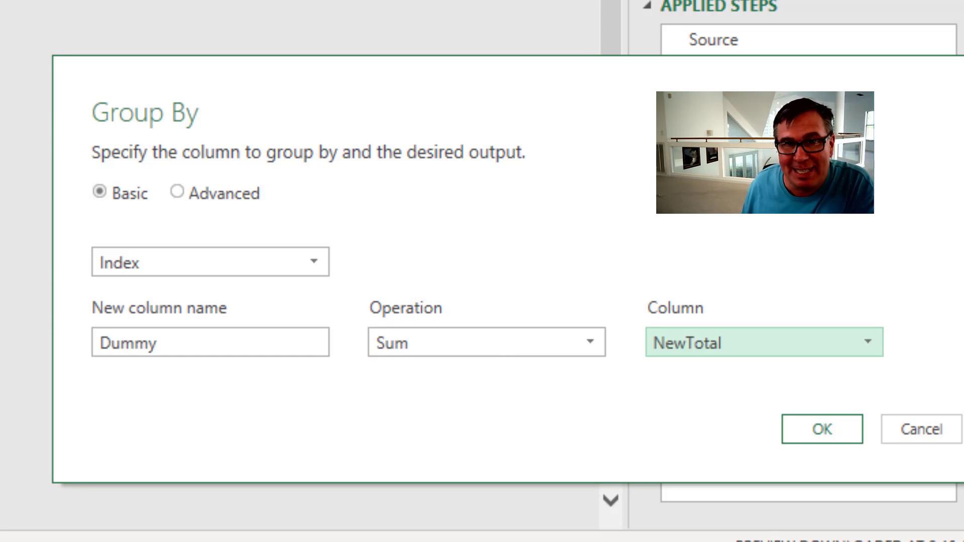
pyautogui.click(822, 429)
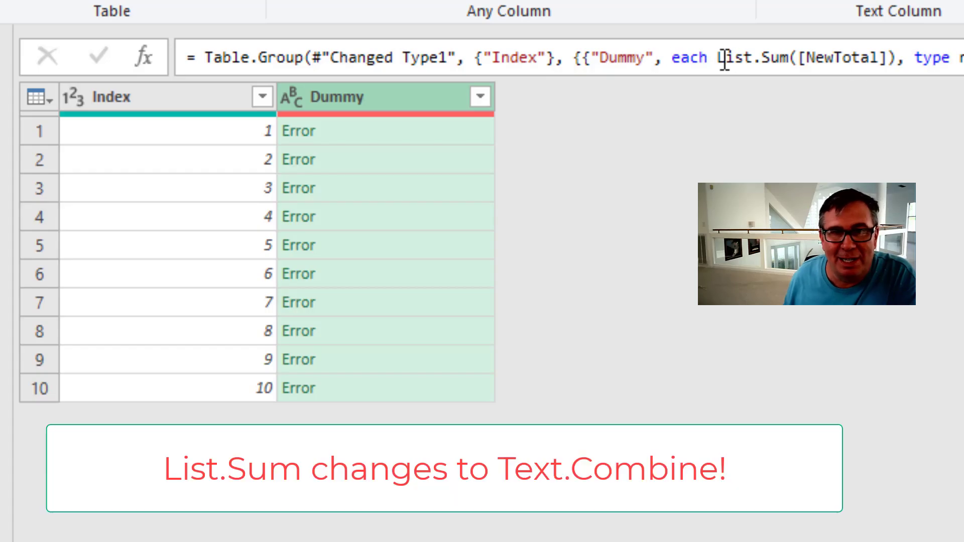
# Replace List.Sum with Text.Combine in the Table.Group formula for the Dummy column.
pyautogui.click(719, 59)
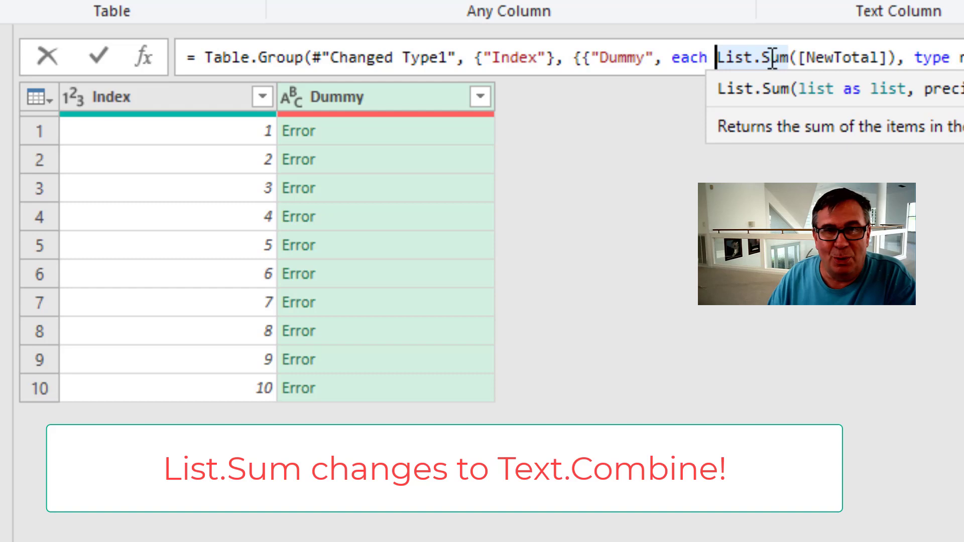
pyautogui.write('Text.')
pyautogui.write('Combine')
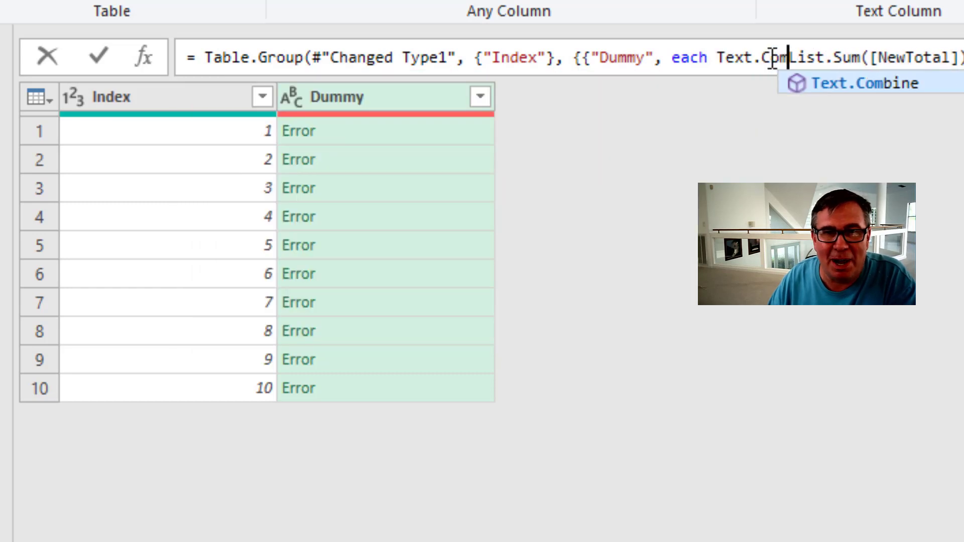
pyautogui.press('Delete')
pyautogui.press('Delete')
pyautogui.press('Delete')
pyautogui.press('Delete')
pyautogui.press('Delete')
pyautogui.press('Delete')
pyautogui.press('Delete')
pyautogui.press('Delete')
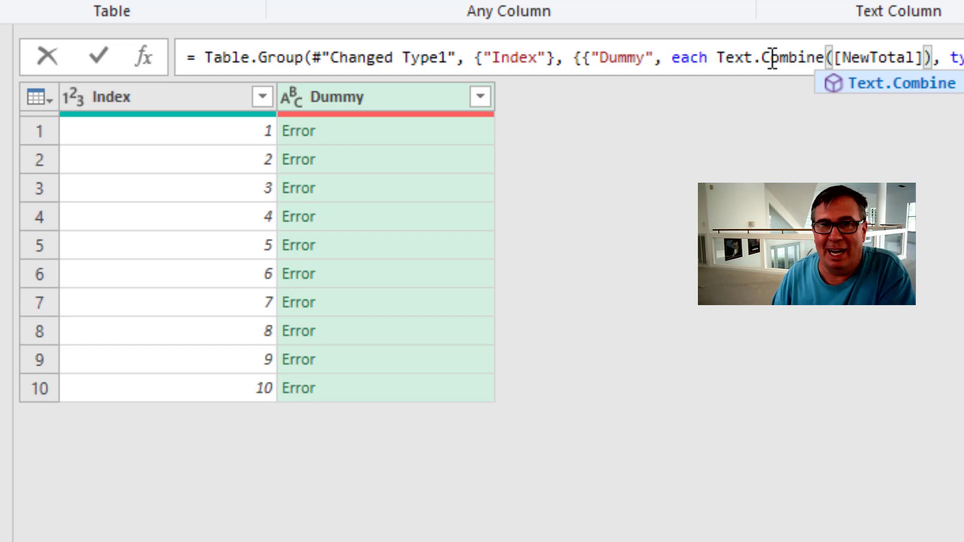
# Add "," as the separator argument after [NewTotal] in the Text.Combine function and commit the formula.
pyautogui.press('Right')
pyautogui.press('Right')
pyautogui.press('Right')
pyautogui.press('Right')
pyautogui.press('Right')
pyautogui.press('Right')
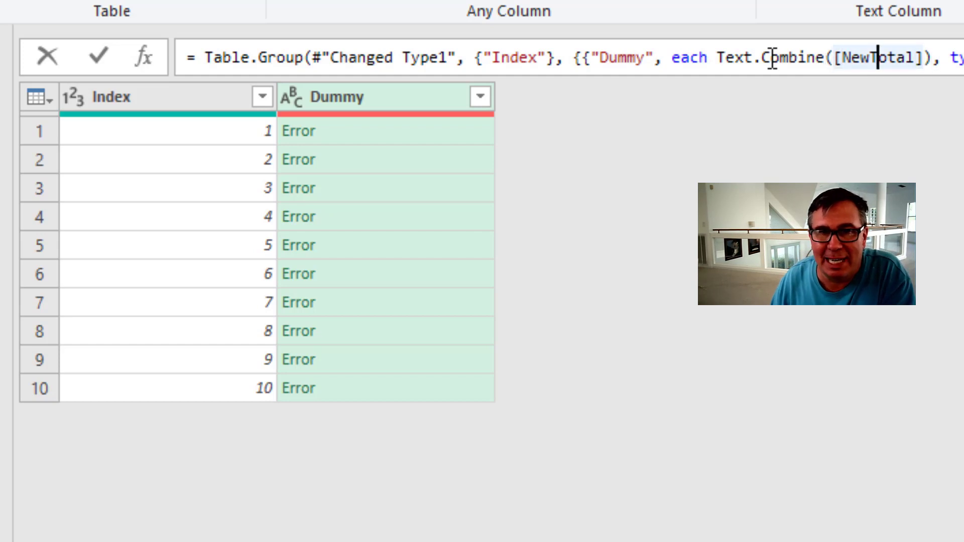
pyautogui.press('Right')
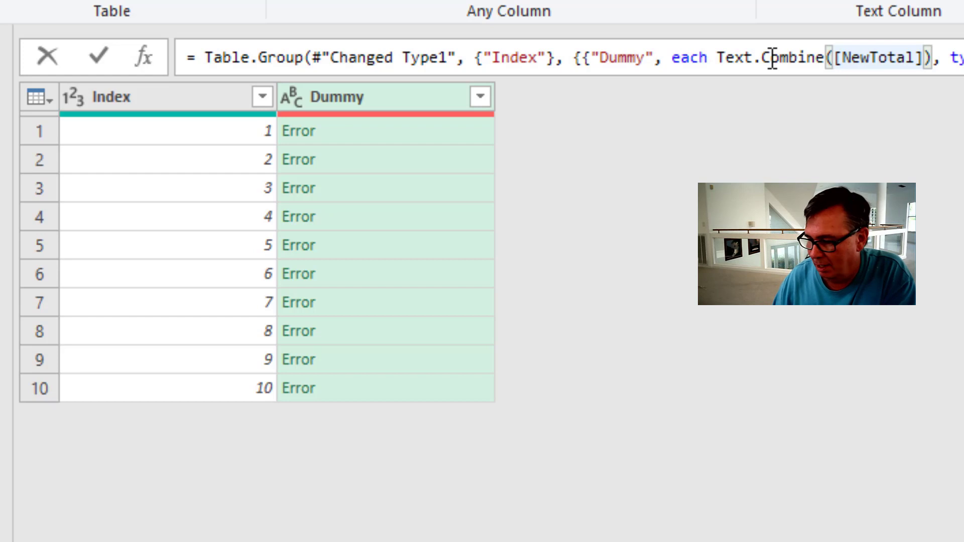
pyautogui.write(',"')
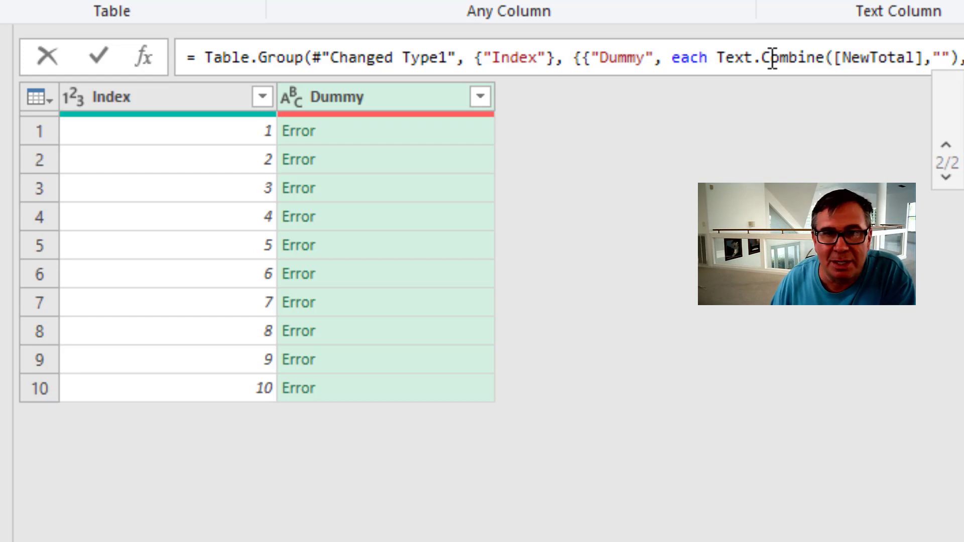
pyautogui.write(',')
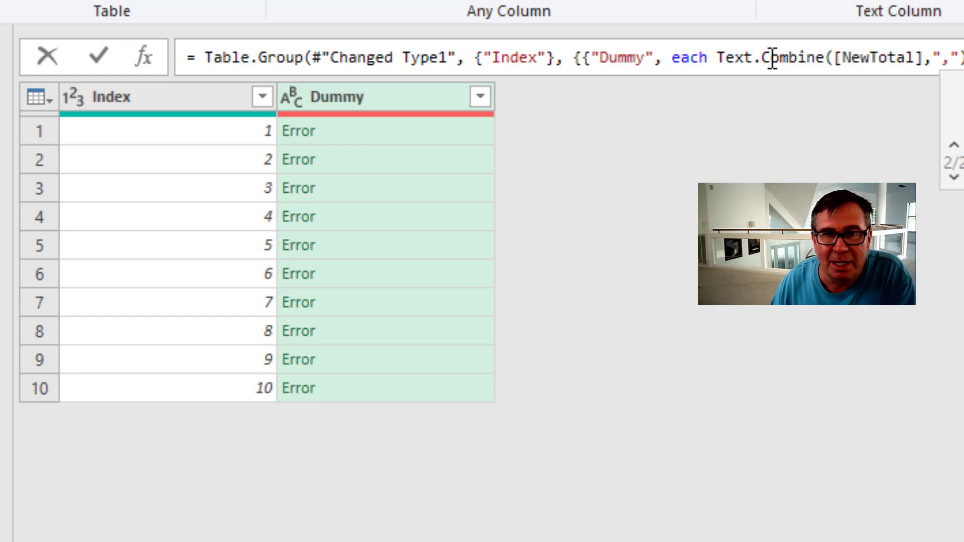
pyautogui.press('Return')
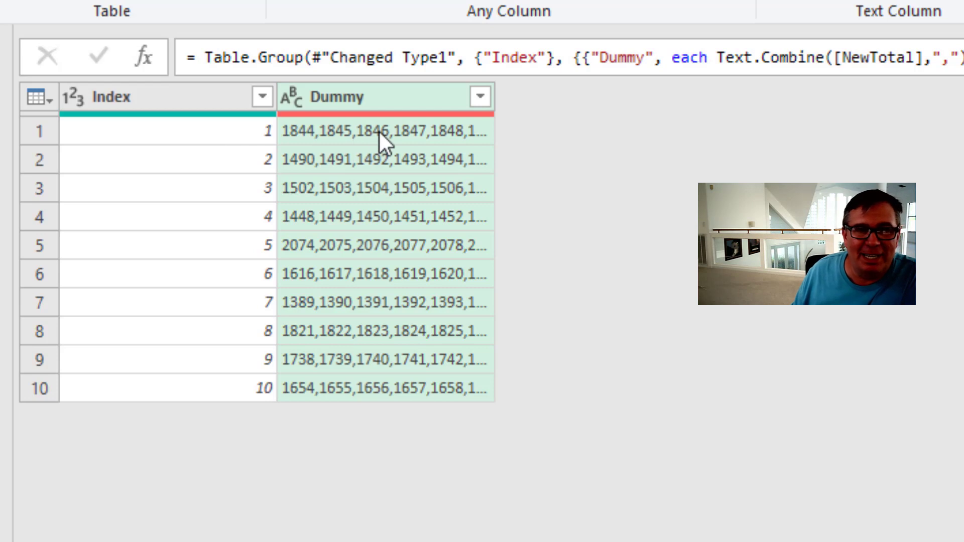
# Remove the Index column from the grouped query.
pyautogui.click(197, 101)
pyautogui.rightClick(197, 99)
pyautogui.click(254, 151)
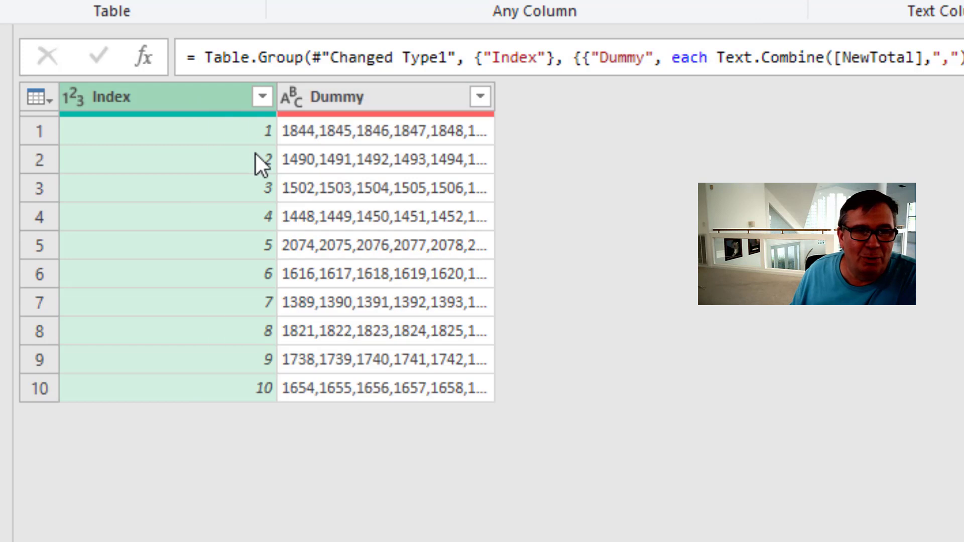
# Close the query and load it as a table to cell E7 of the existing Question worksheet.
pyautogui.click(127, 70)
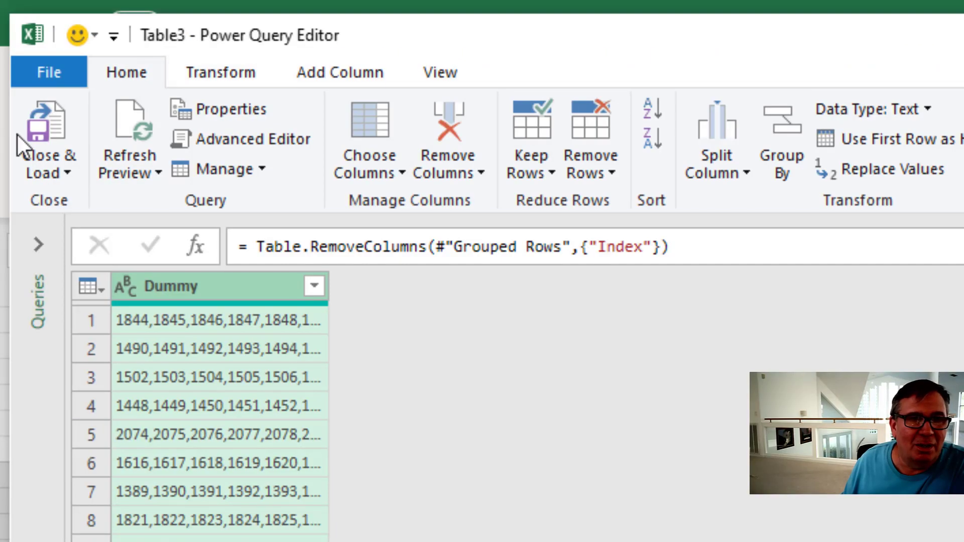
pyautogui.click(67, 168)
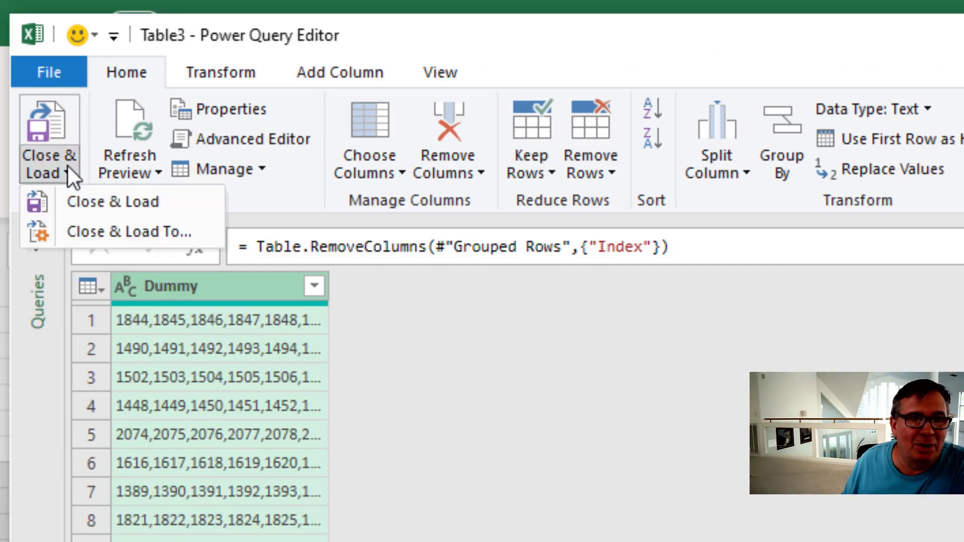
pyautogui.click(110, 228)
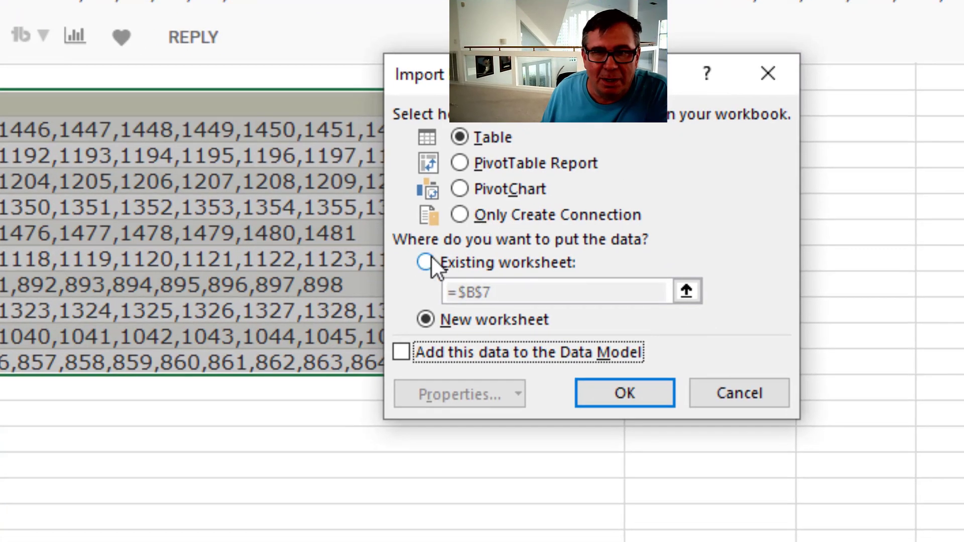
pyautogui.click(430, 259)
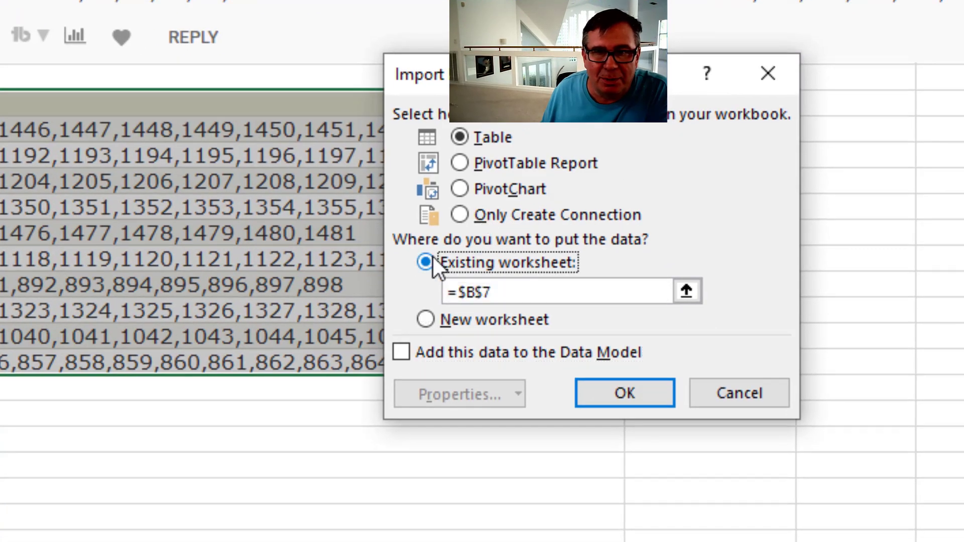
pyautogui.moveTo(505, 291); pyautogui.dragTo(447, 292)
pyautogui.moveTo(421, 75); pyautogui.dragTo(74, 81)
pyautogui.click(954, 113)
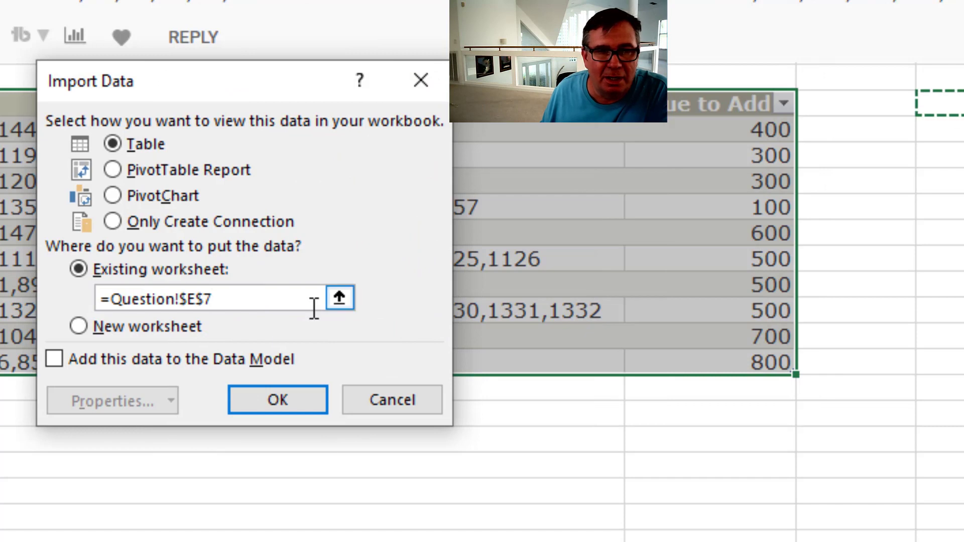
pyautogui.click(284, 394)
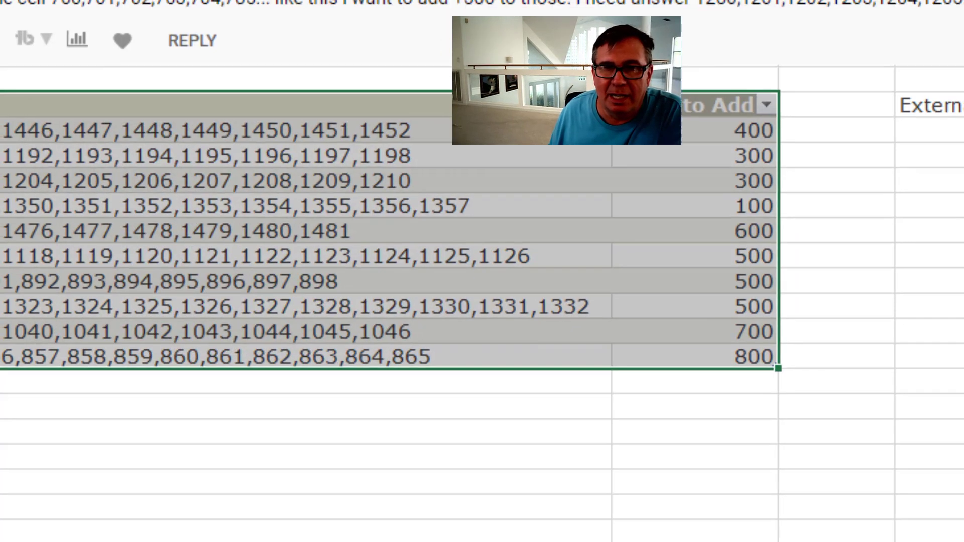
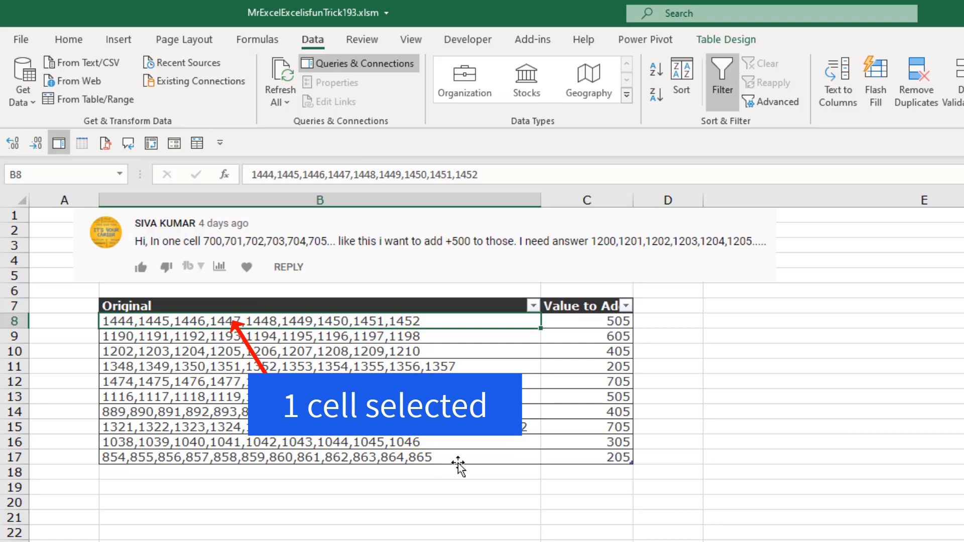
# Bring the table with the Original and Value to Add columns into the Power Query Editor as a new query.
pyautogui.press('alt')
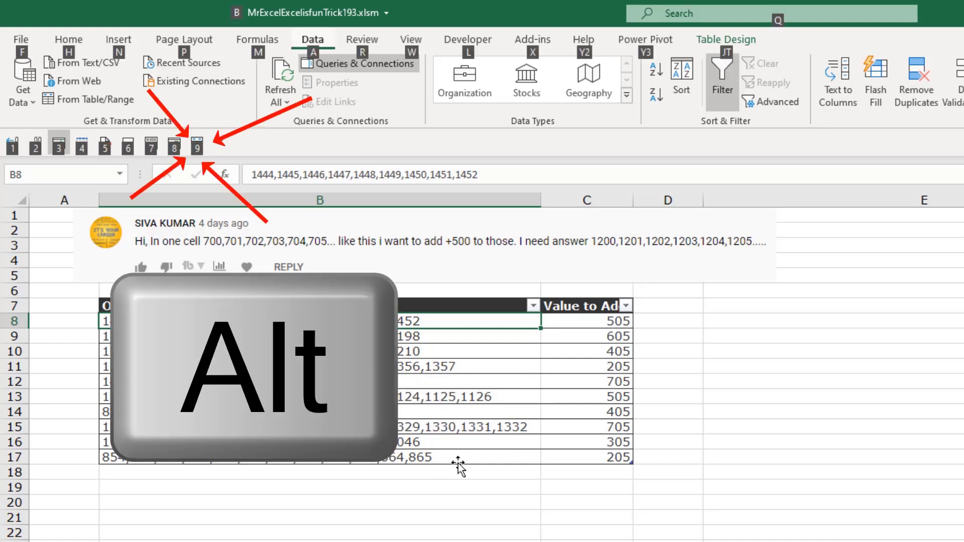
pyautogui.press('9')
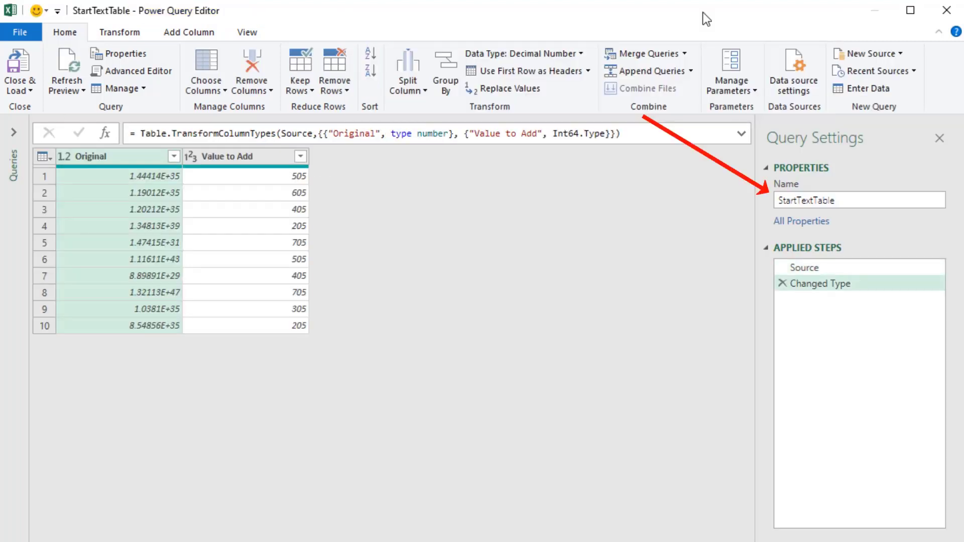
# Rename the query as EndTextTable and delete its Changed Type step.
pyautogui.click(797, 200)
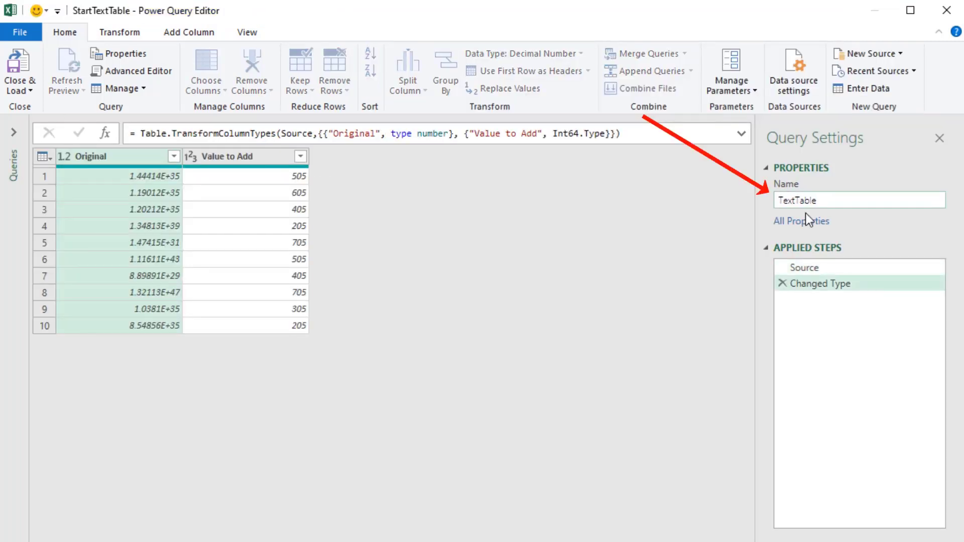
pyautogui.write('End')
pyautogui.press('Return')
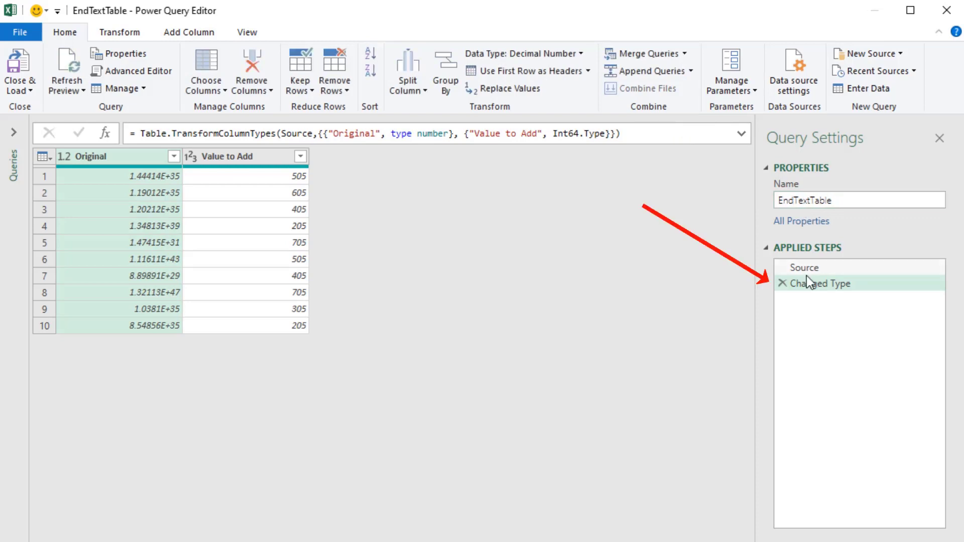
pyautogui.click(781, 284)
# Start a custom column and name it New Text.
pyautogui.click(205, 34)
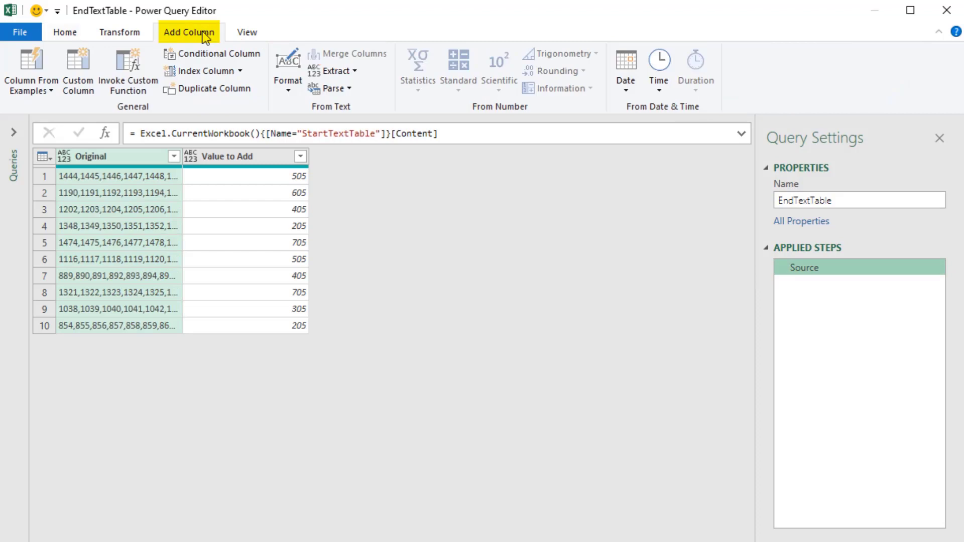
pyautogui.click(79, 88)
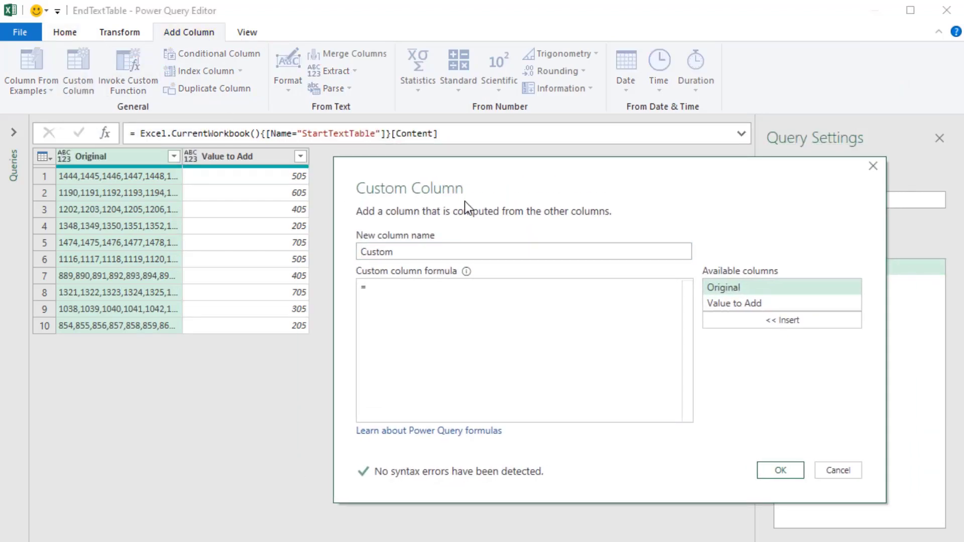
pyautogui.moveTo(472, 201); pyautogui.dragTo(344, 189)
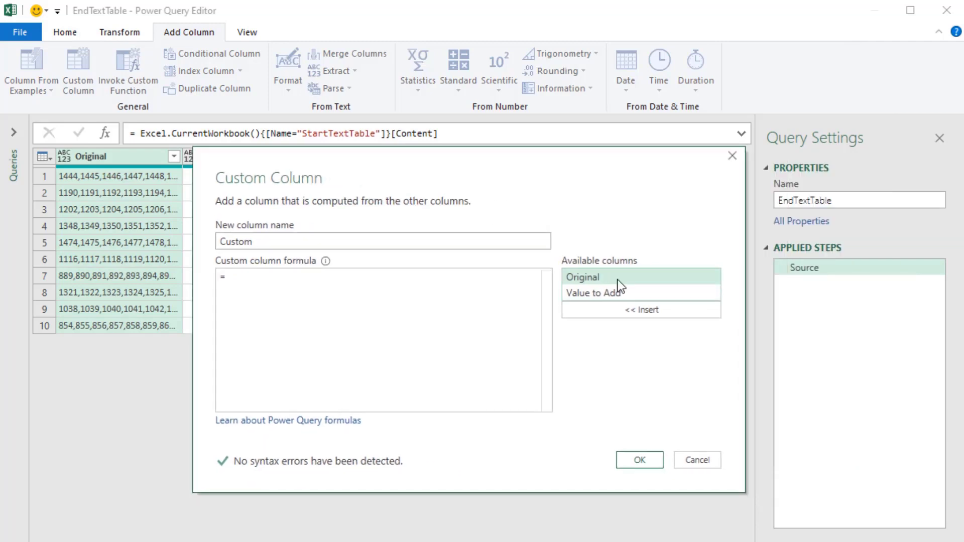
pyautogui.moveTo(303, 165); pyautogui.dragTo(287, 189)
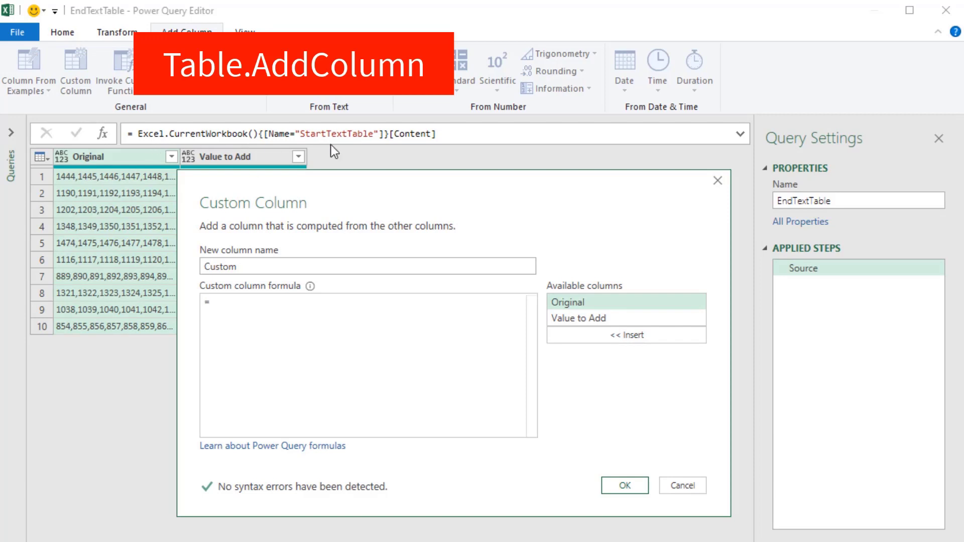
pyautogui.moveTo(278, 192); pyautogui.dragTo(441, 200)
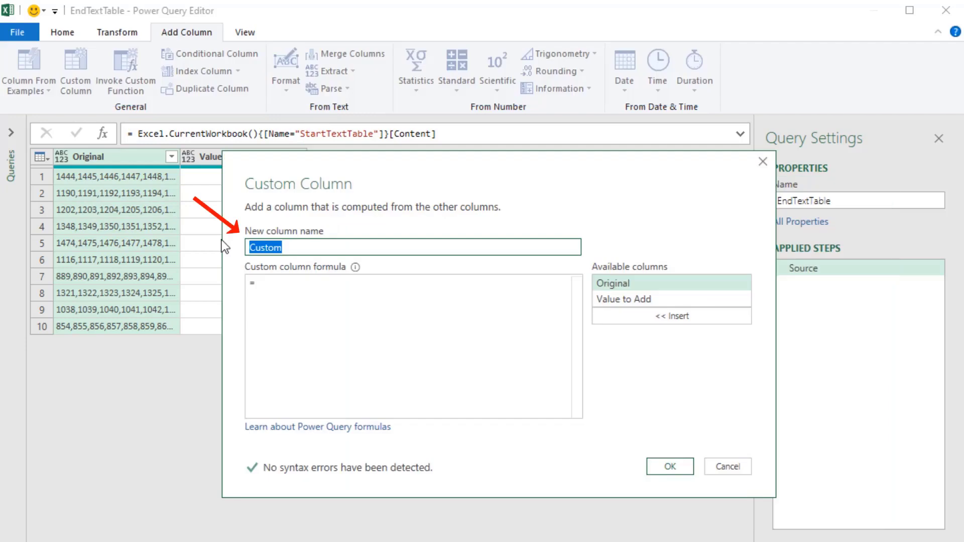
pyautogui.write('New Text')
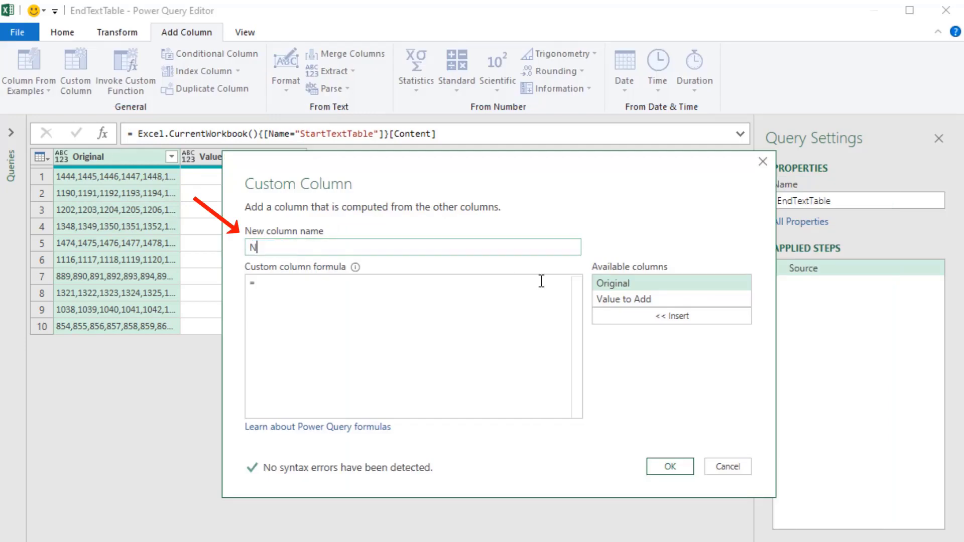
# Define the custom column formula as Text.Split([Original],",") and create the column.
pyautogui.click(542, 281)
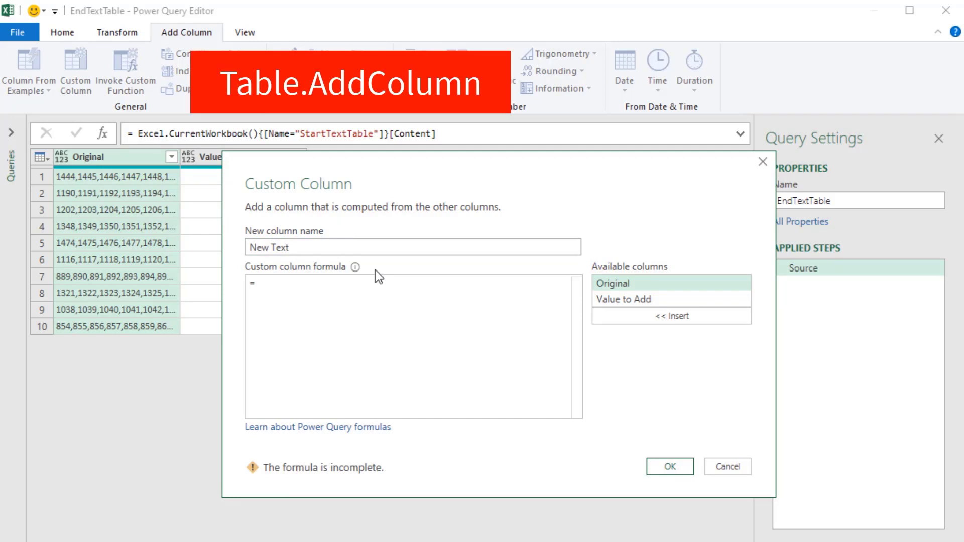
pyautogui.write('Tex')
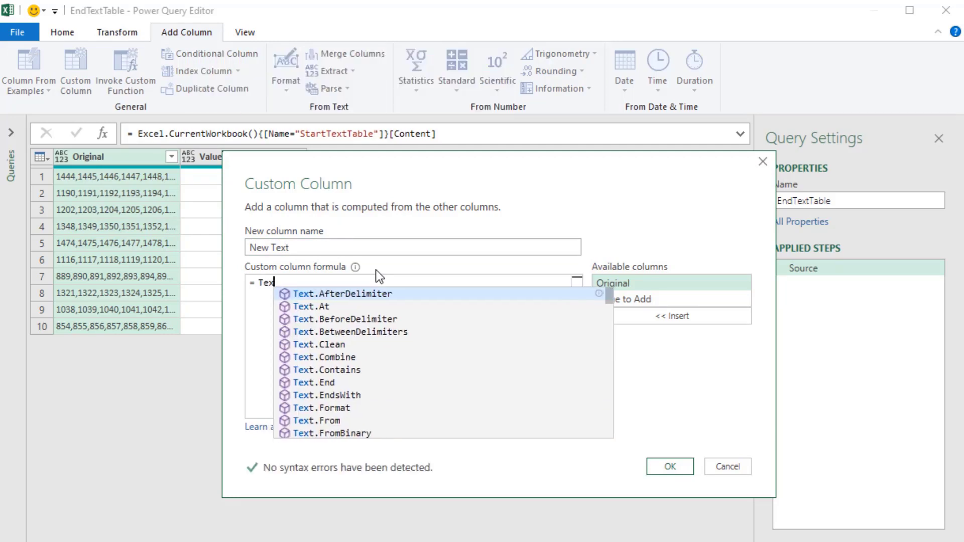
pyautogui.write('t.Split(')
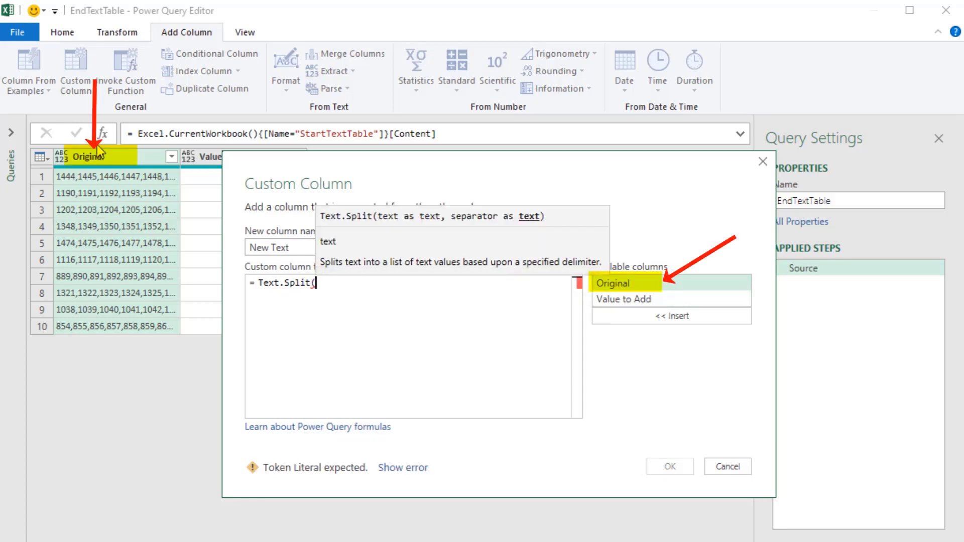
pyautogui.doubleClick(628, 285)
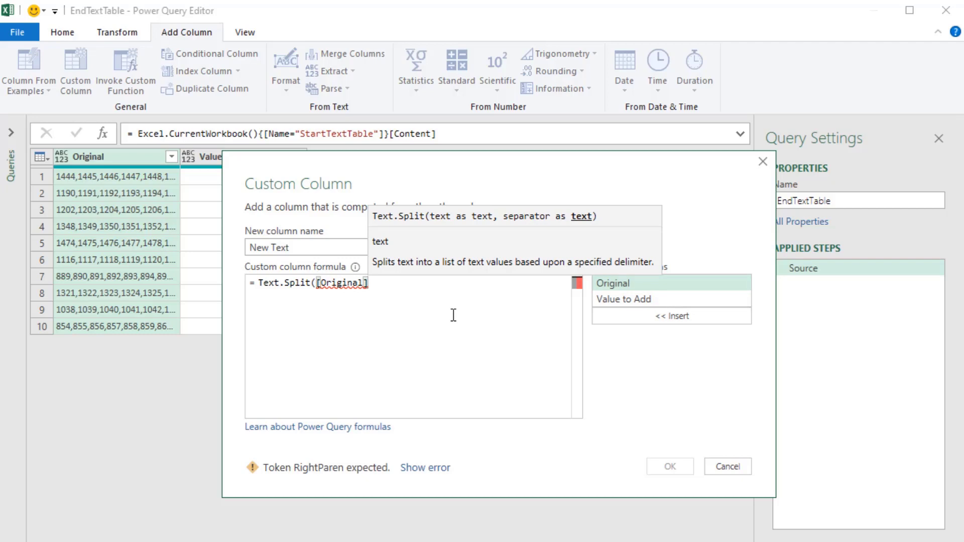
pyautogui.write(',","')
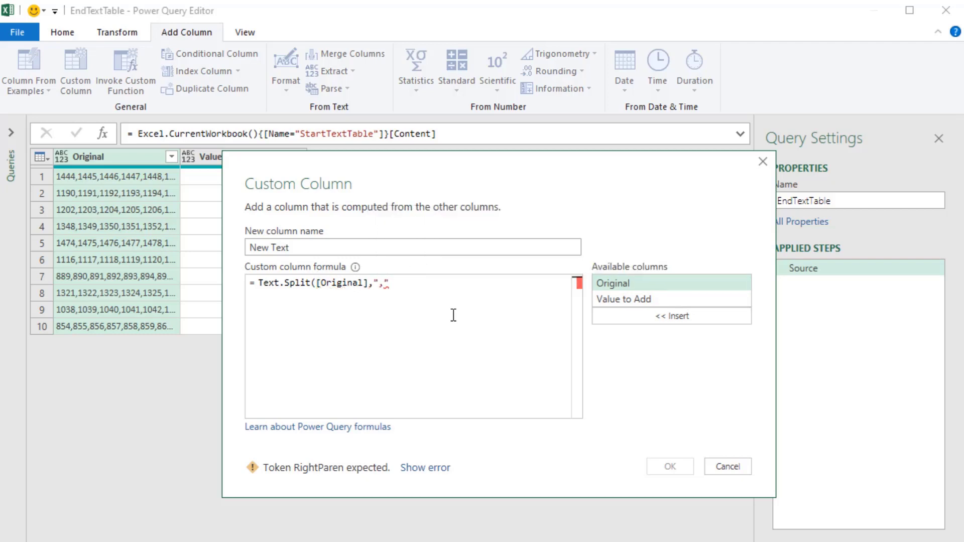
pyautogui.write(')')
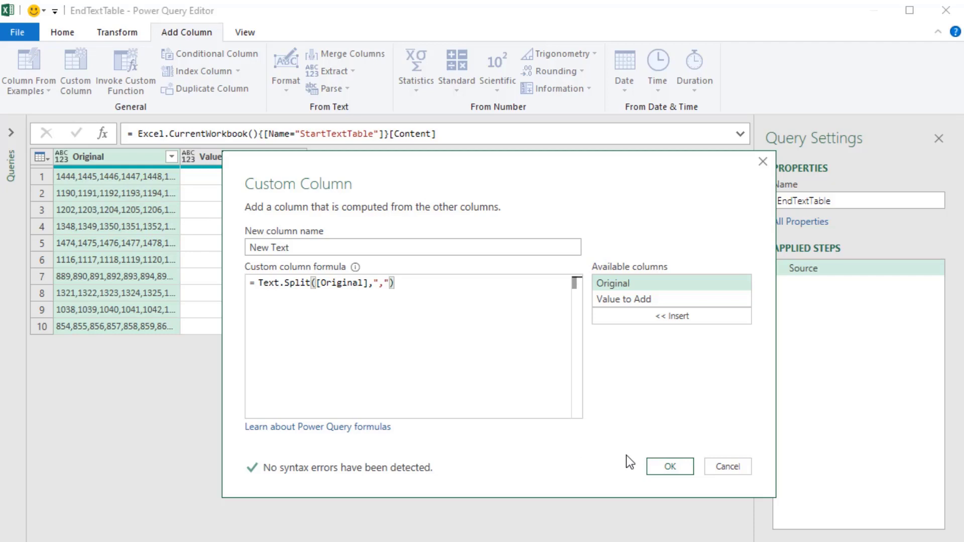
pyautogui.click(671, 466)
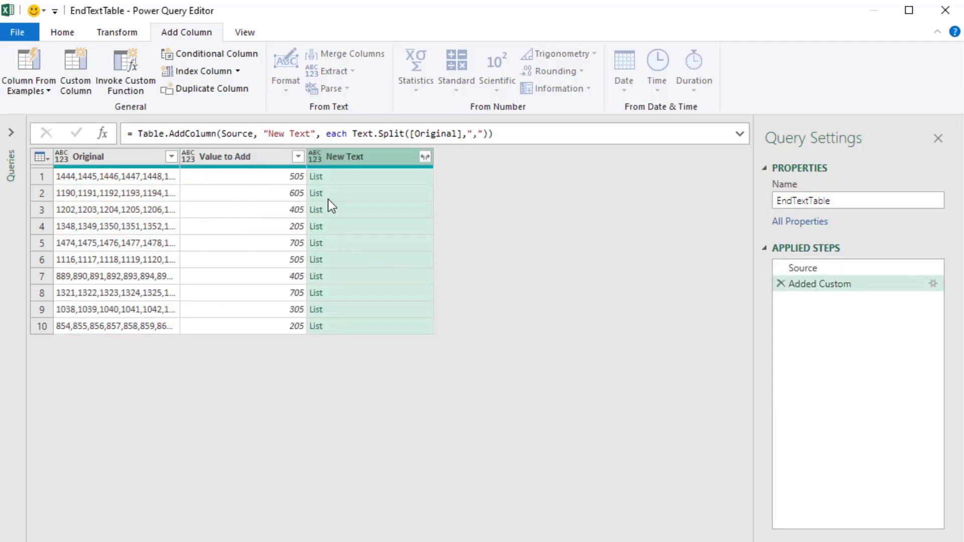
# Preview the list in the first row of the New Text column and enlarge the preview area to examine its items.
pyautogui.click(332, 176)
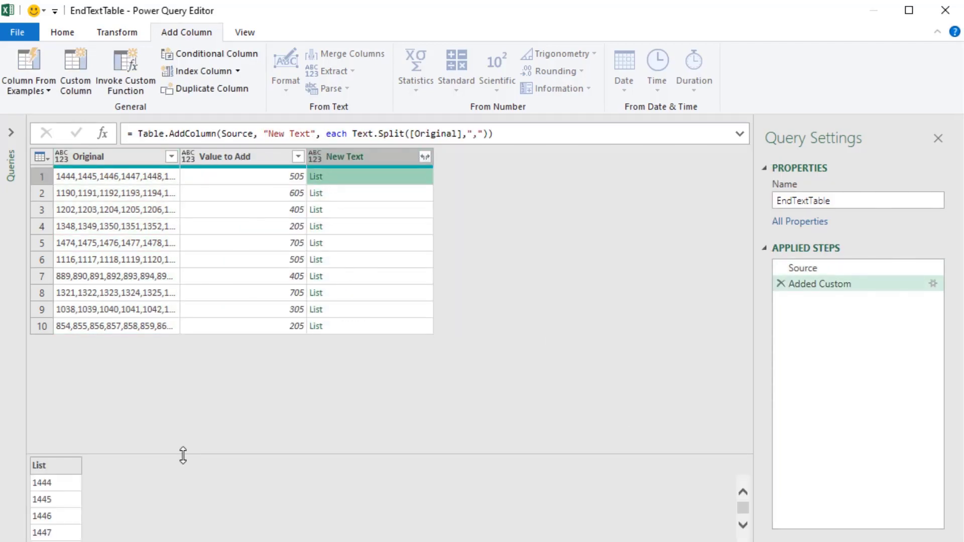
pyautogui.moveTo(184, 456); pyautogui.dragTo(191, 359)
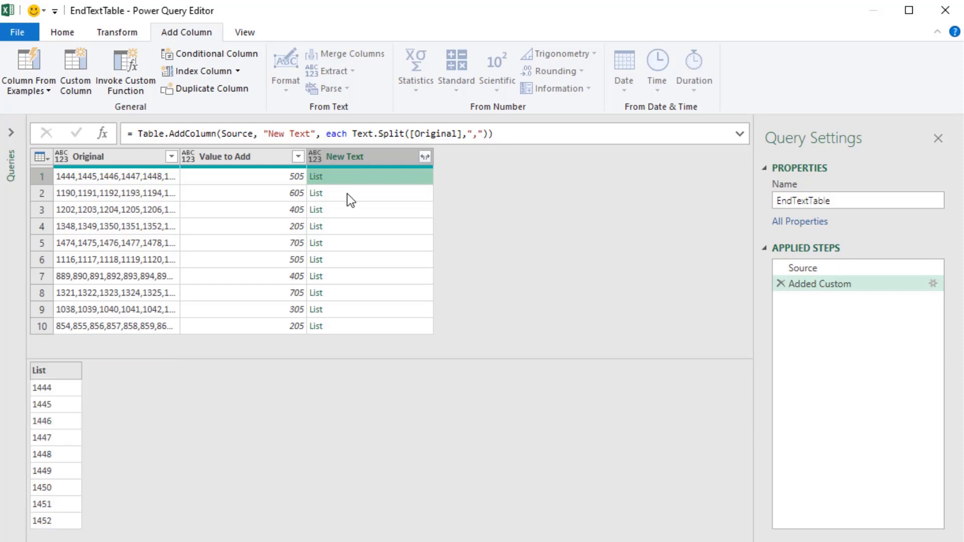
# Preview the lists in the second and third rows of the New Text column.
pyautogui.click(348, 193)
pyautogui.click(355, 216)
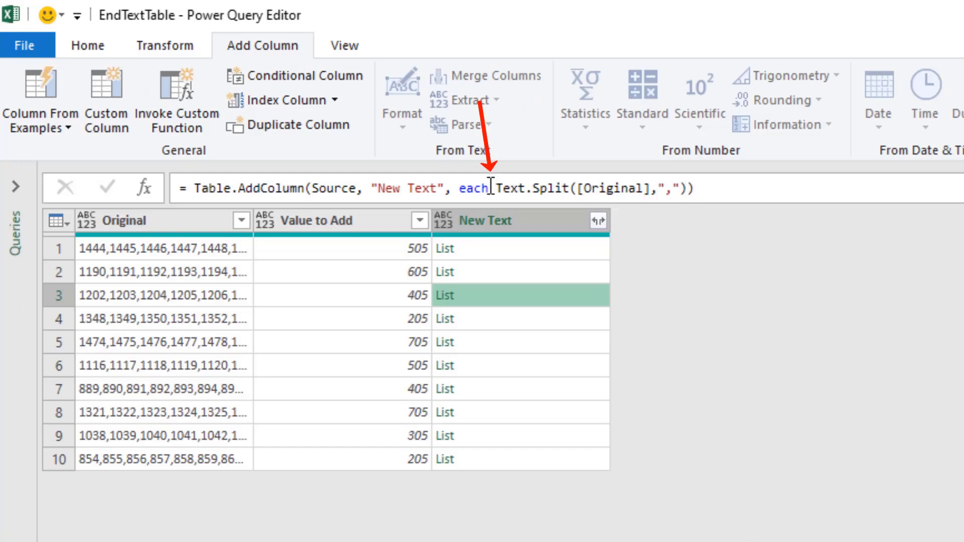
# Insert List.Transform( directly before Text.Split in the New Text column formula so the split list becomes its first argument.
pyautogui.click(490, 188)
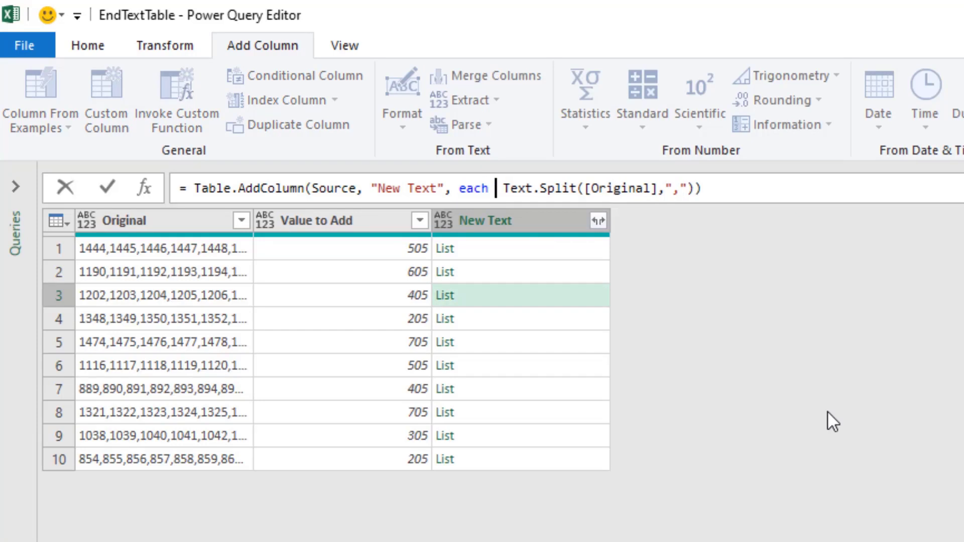
pyautogui.write('List.T')
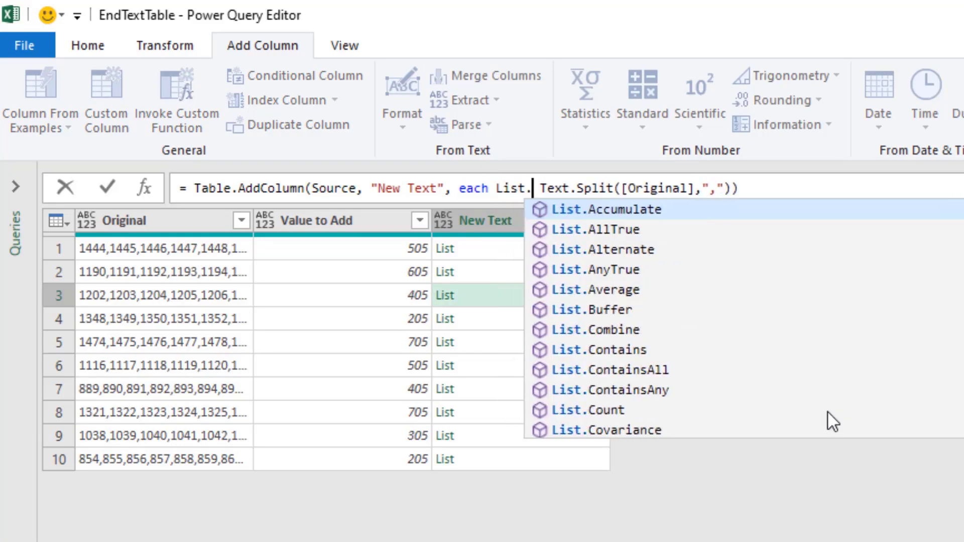
pyautogui.write('r')
pyautogui.press('Tab')
pyautogui.write('(')
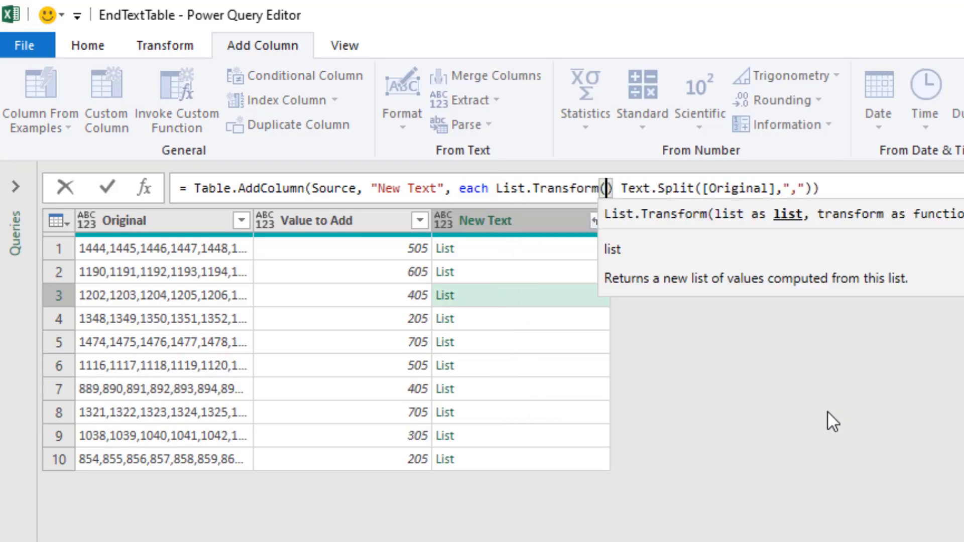
pyautogui.press('Delete')
pyautogui.press('Delete')
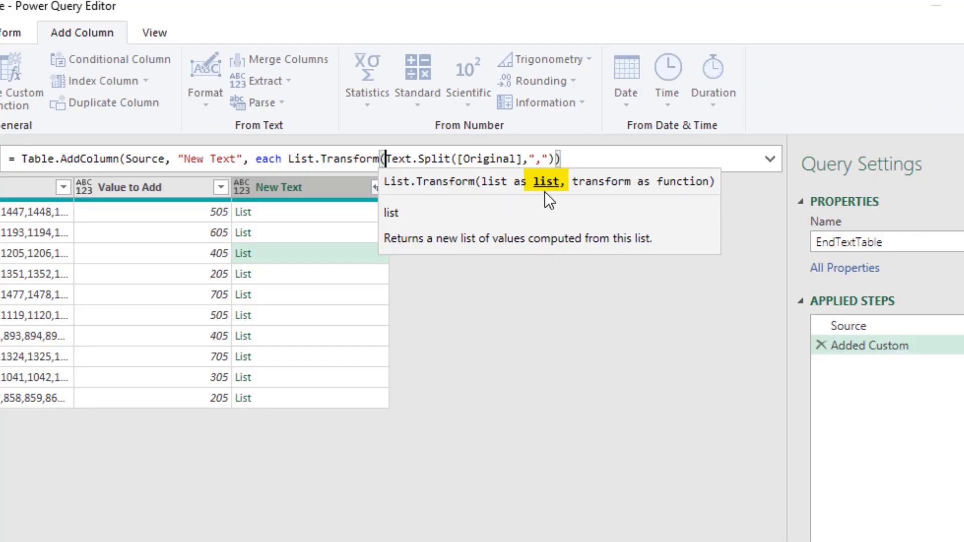
# Remove the formula's final closing parenthesis and add each _ as the second argument of List.Transform.
pyautogui.click(589, 166)
pyautogui.press('BackSpace')
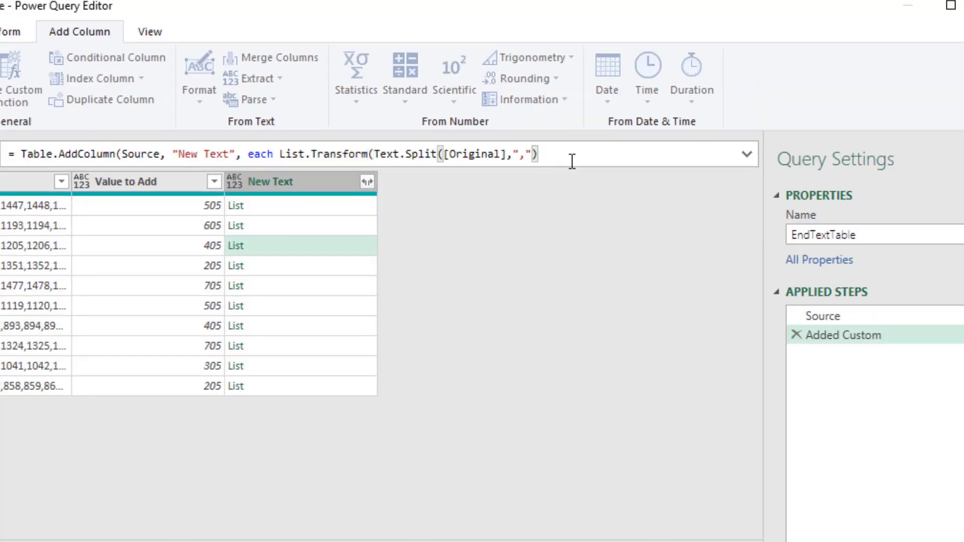
pyautogui.write(',')
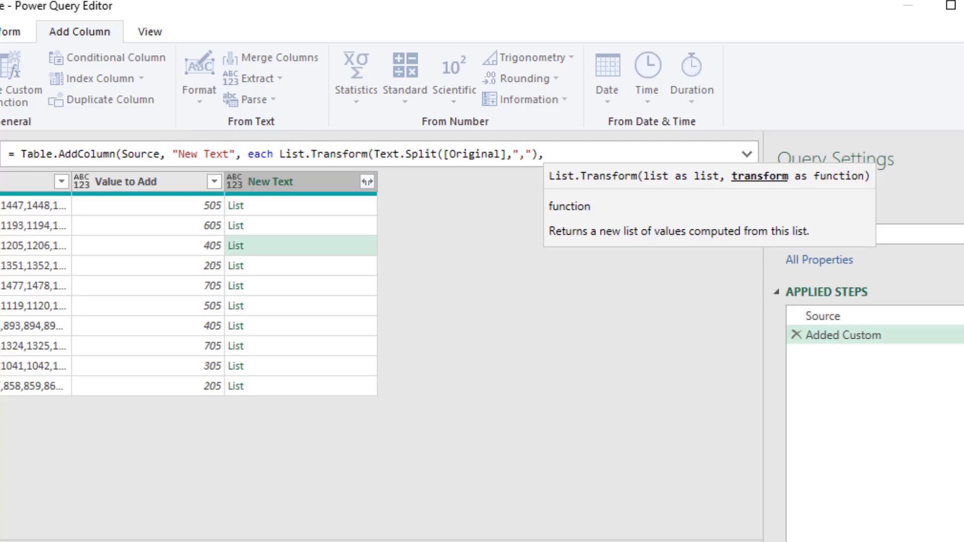
pyautogui.write('each')
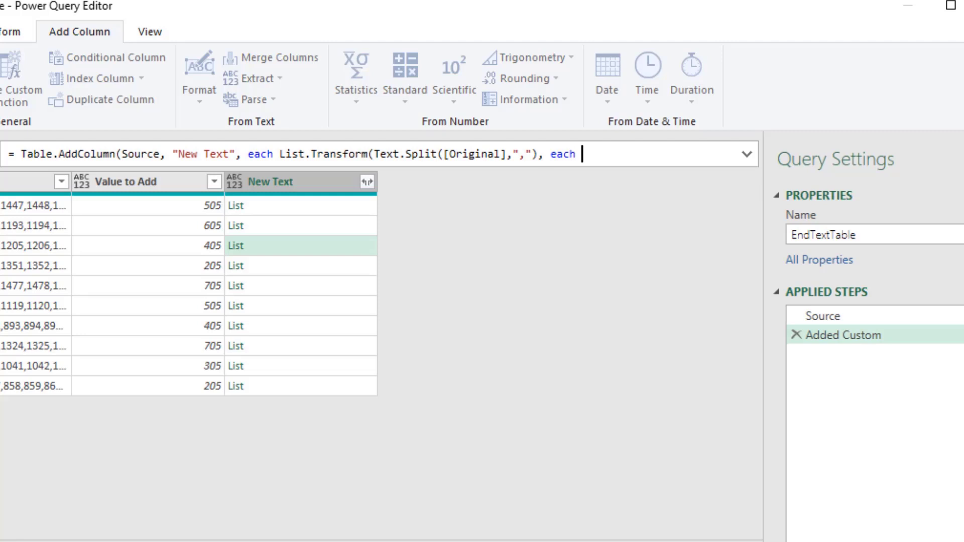
pyautogui.write(' _')
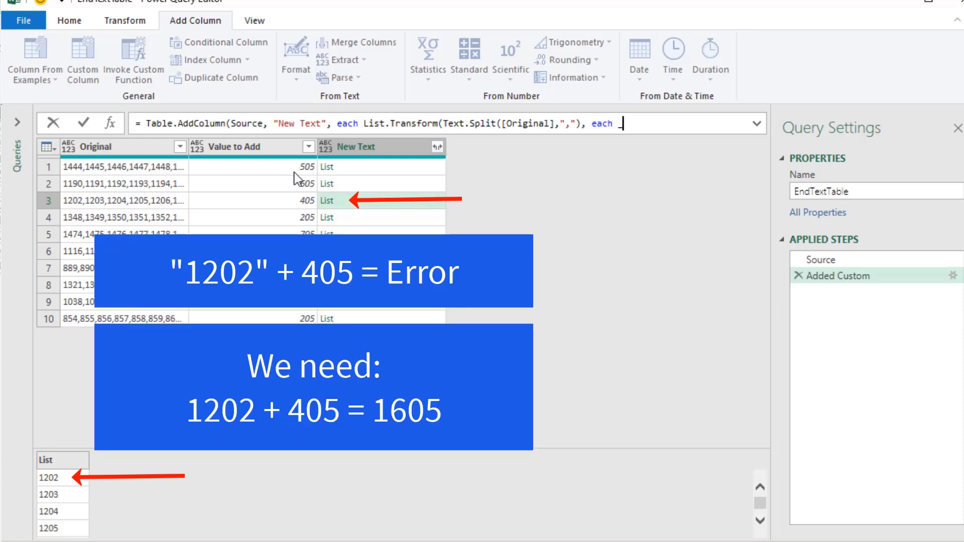
# Wrap the underscore in Number.From(_), close the List.Transform and Table.AddColumn parentheses, and apply the formula.
pyautogui.click(614, 126)
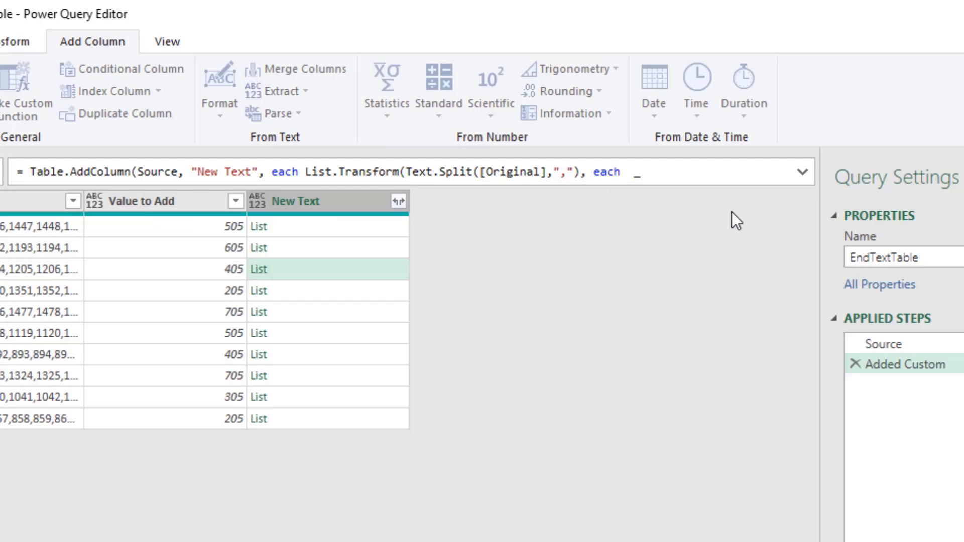
pyautogui.write('Number ')
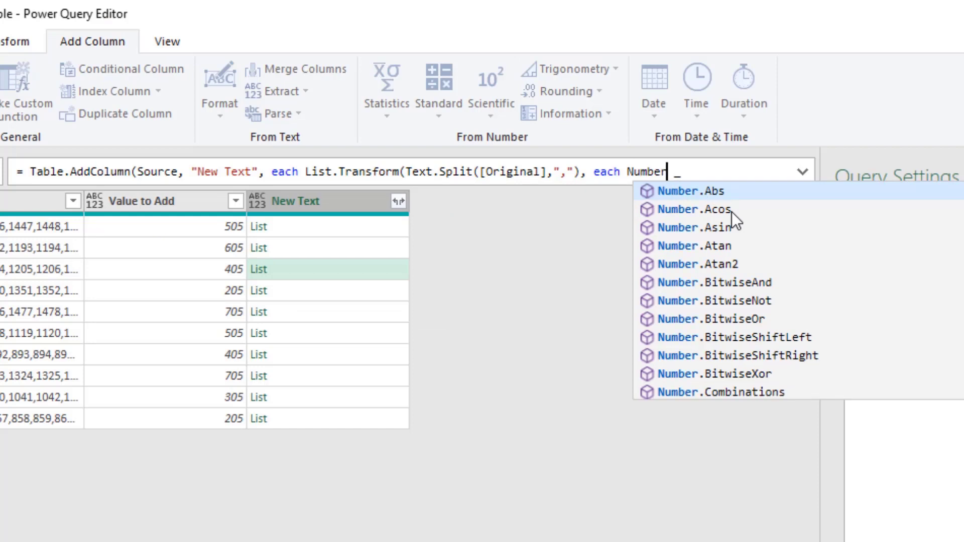
pyautogui.write('.F')
pyautogui.click(731, 212)
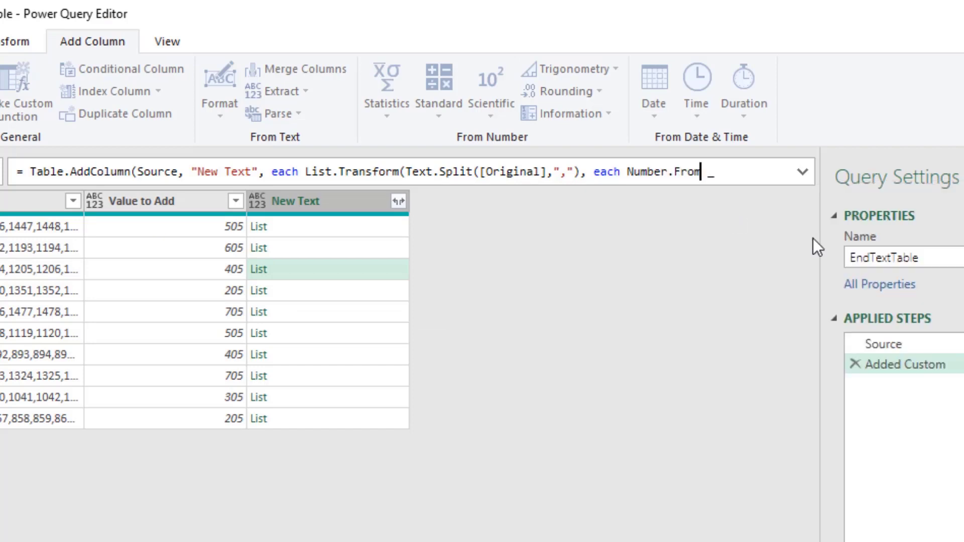
pyautogui.write('(')
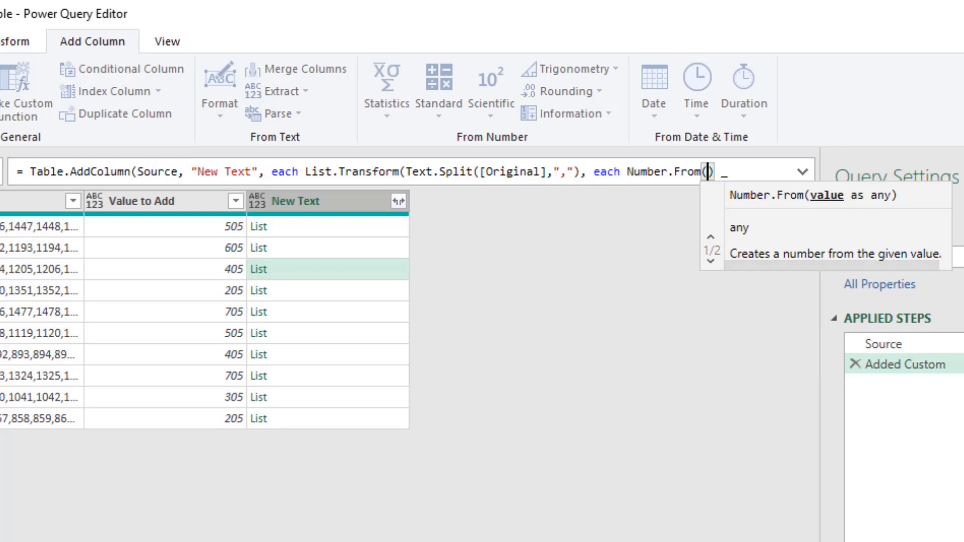
pyautogui.press('Delete')
pyautogui.press('Delete')
pyautogui.press('Escape')
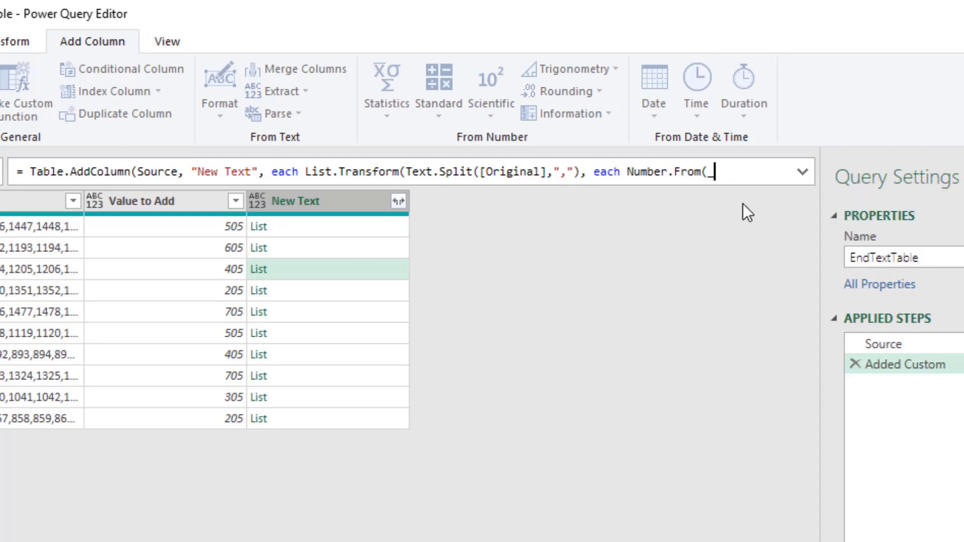
pyautogui.write(')')
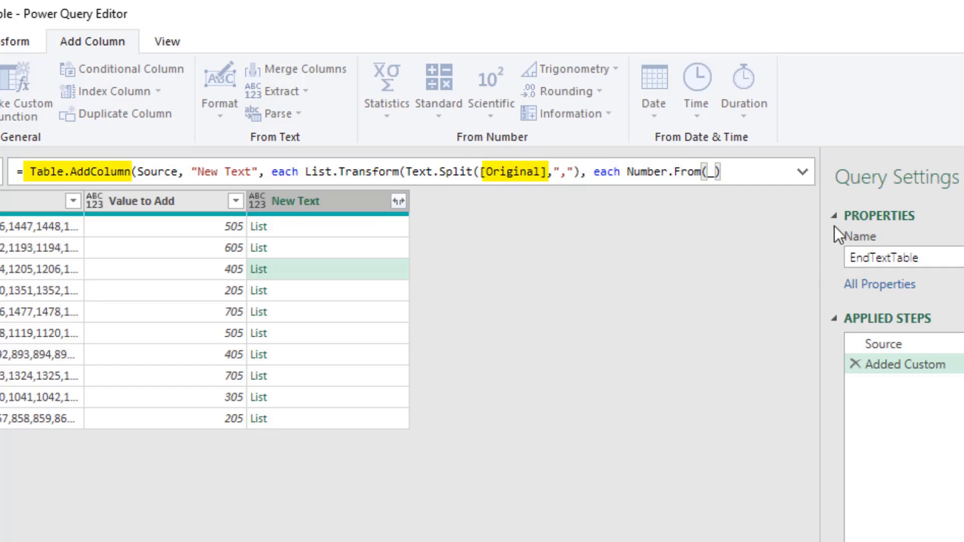
pyautogui.write(')')
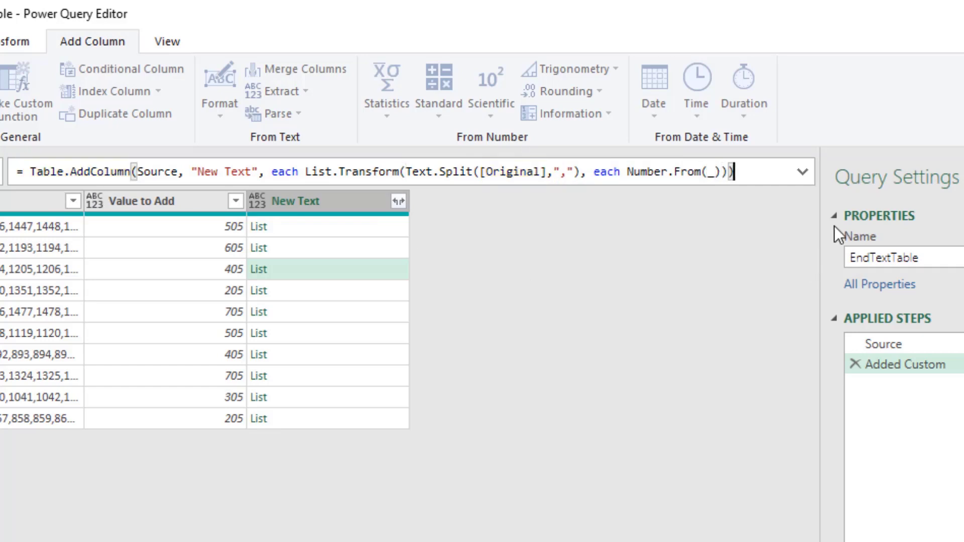
pyautogui.press('Return')
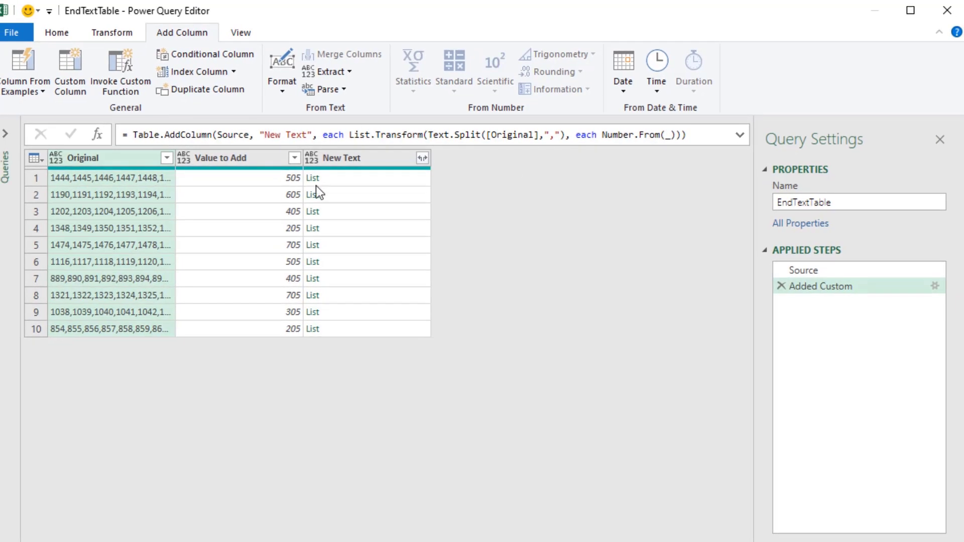
# Preview the converted list in the first row of New Text and enlarge the preview area.
pyautogui.click(343, 188)
pyautogui.moveTo(98, 457); pyautogui.dragTo(103, 394)
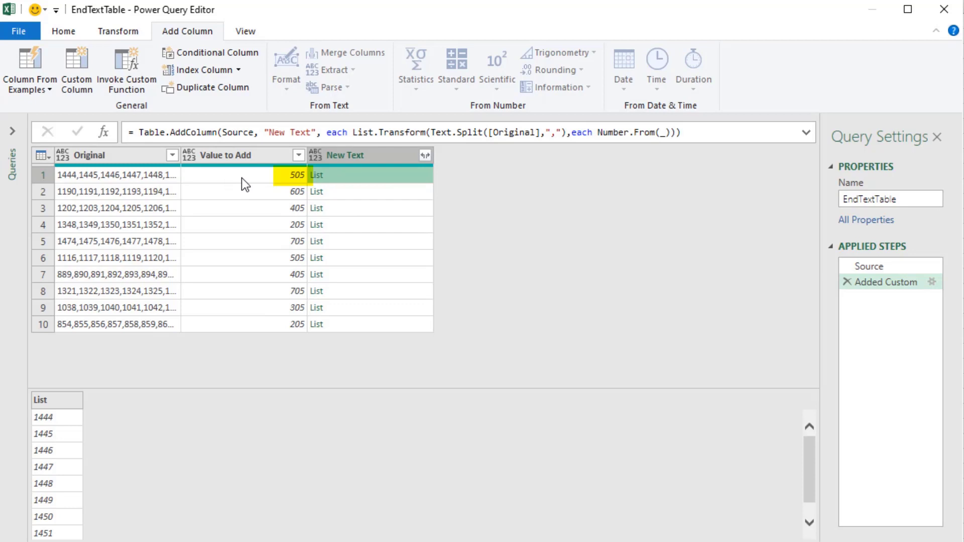
# Remove the last two closing parentheses of the formula and append +[Value to Add] after Number.From(_).
pyautogui.click(688, 133)
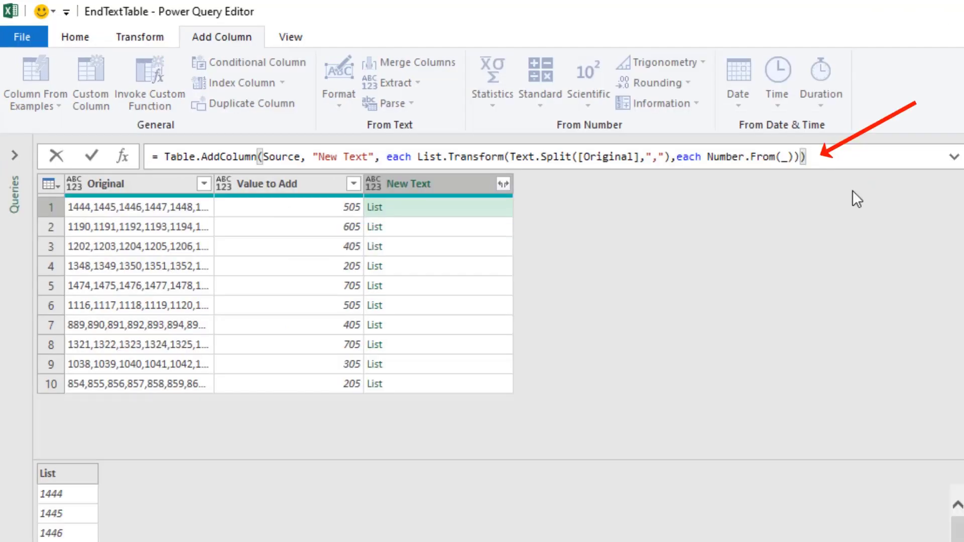
pyautogui.press('BackSpace')
pyautogui.press('BackSpace')
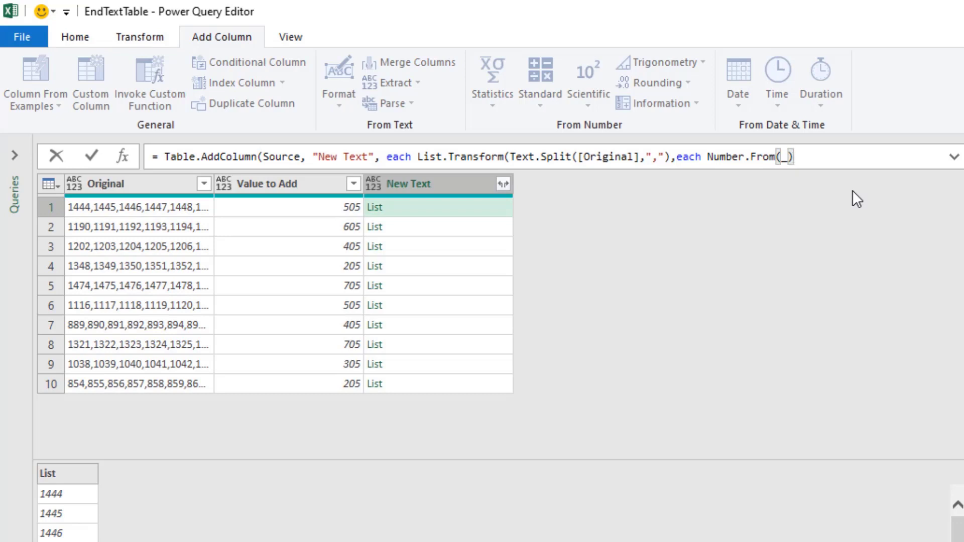
pyautogui.write('+[')
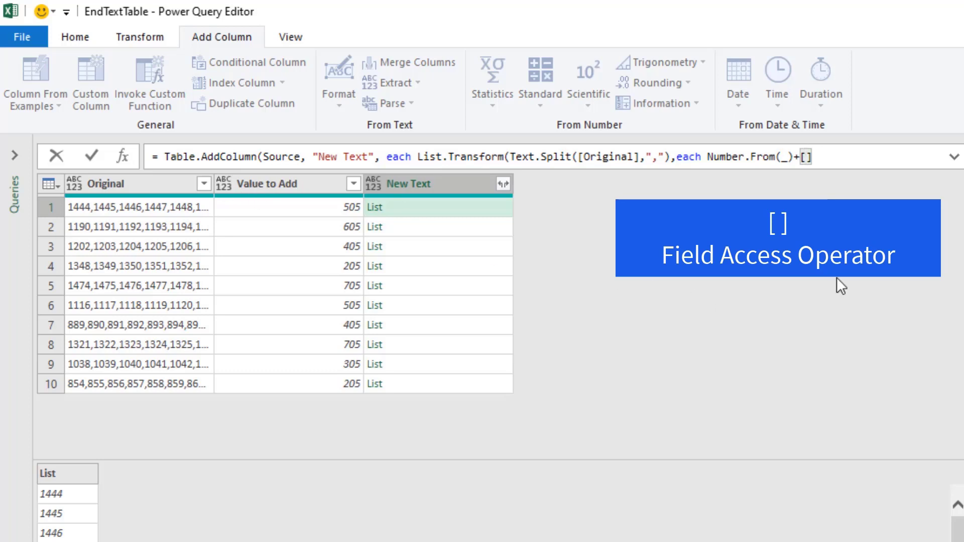
pyautogui.write('Value to Add')
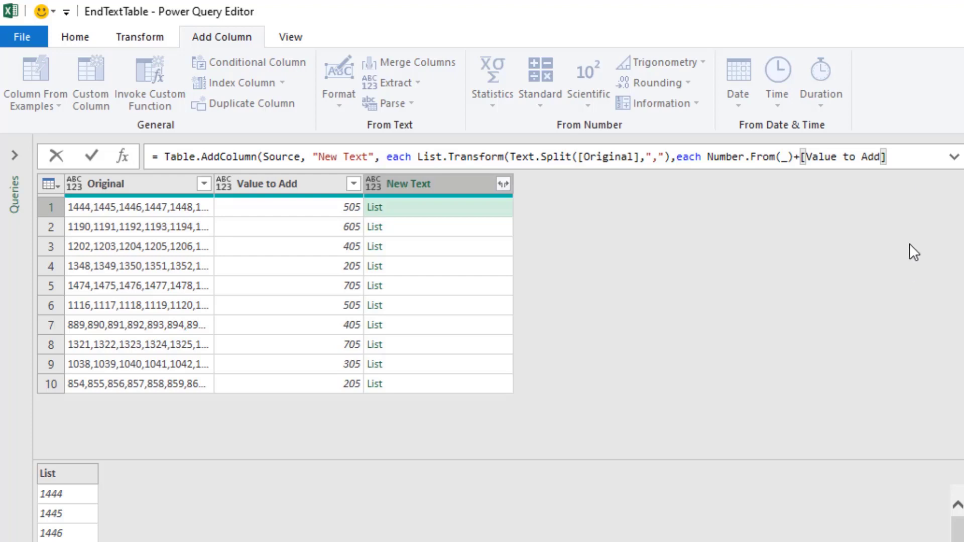
pyautogui.click(906, 156)
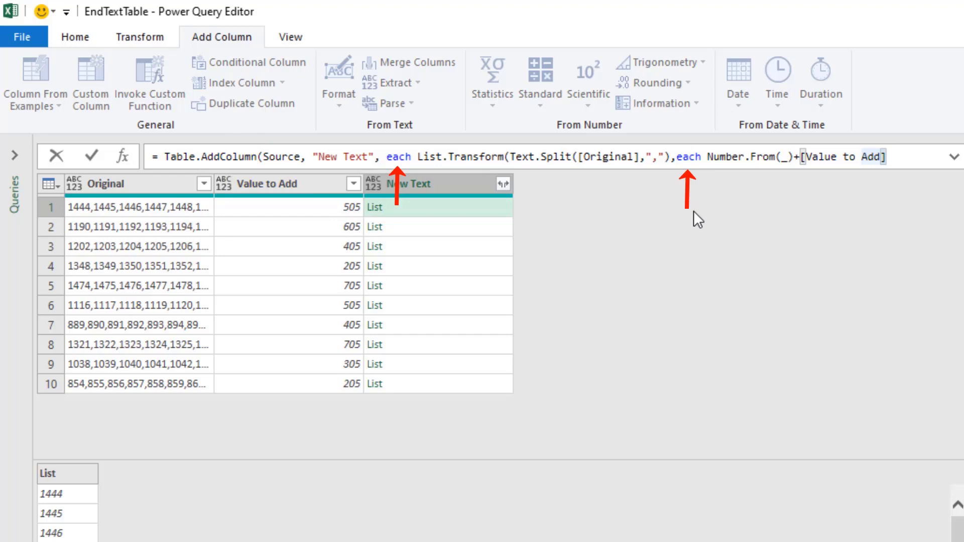
# Replace the first each in the Table.AddColumn formula with the custom function declaration (OT) =>.
pyautogui.doubleClick(397, 157)
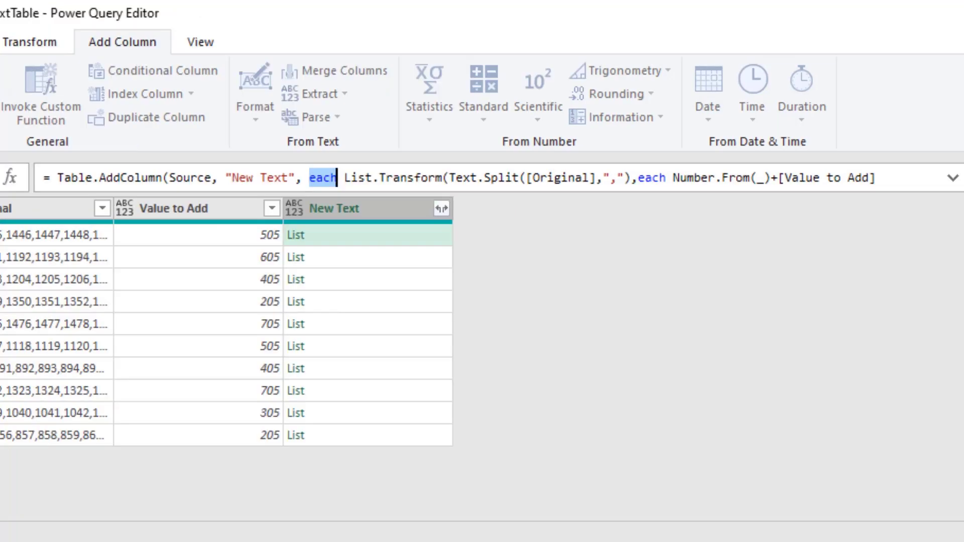
pyautogui.write('(')
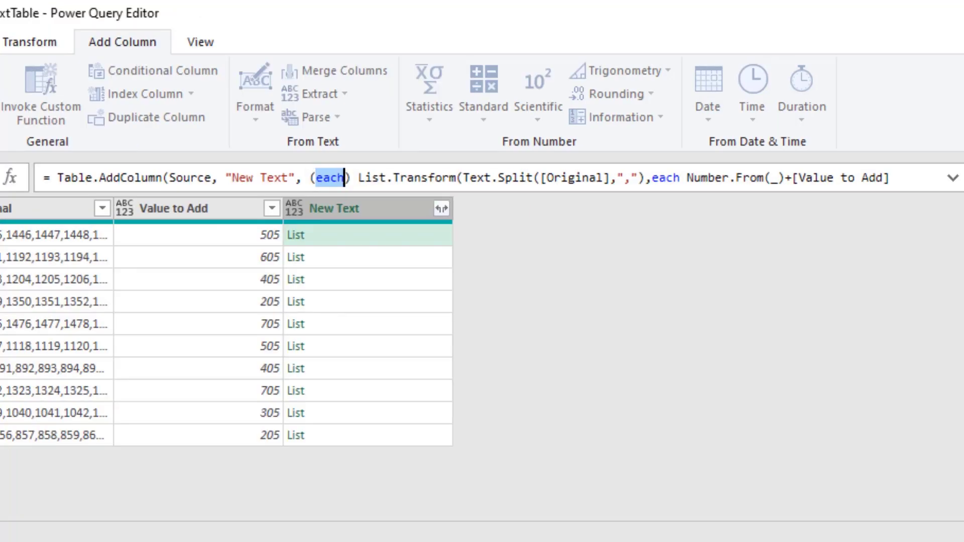
pyautogui.write('OT')
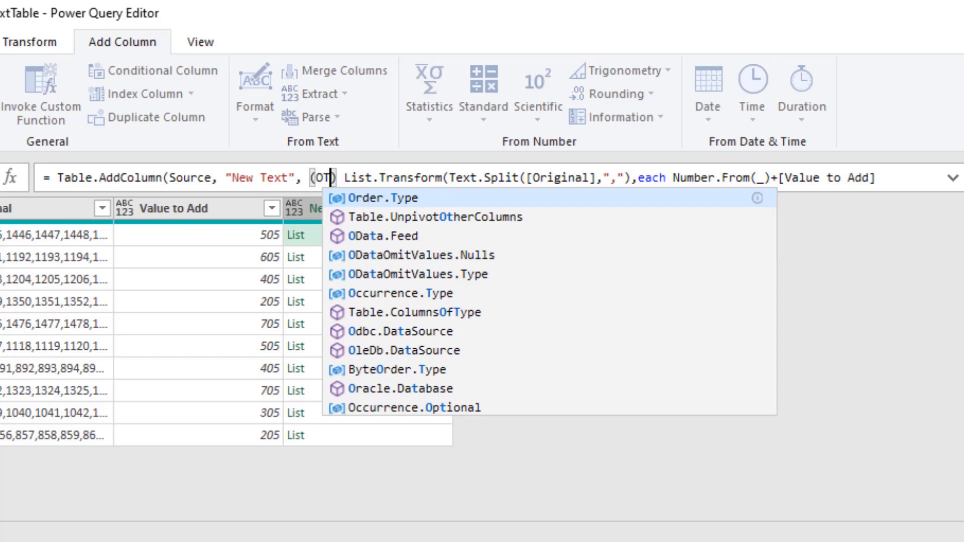
pyautogui.press('Escape')
pyautogui.press('Right')
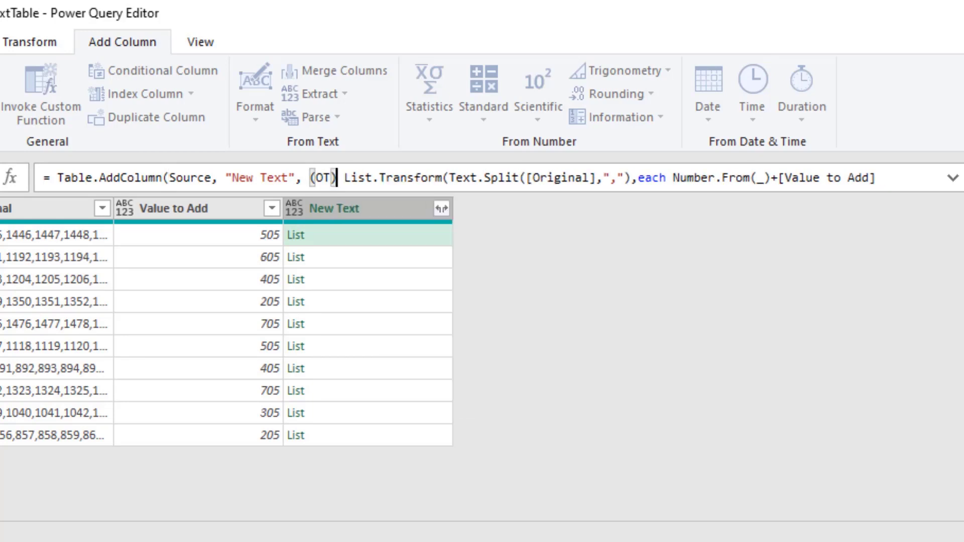
pyautogui.write('=')
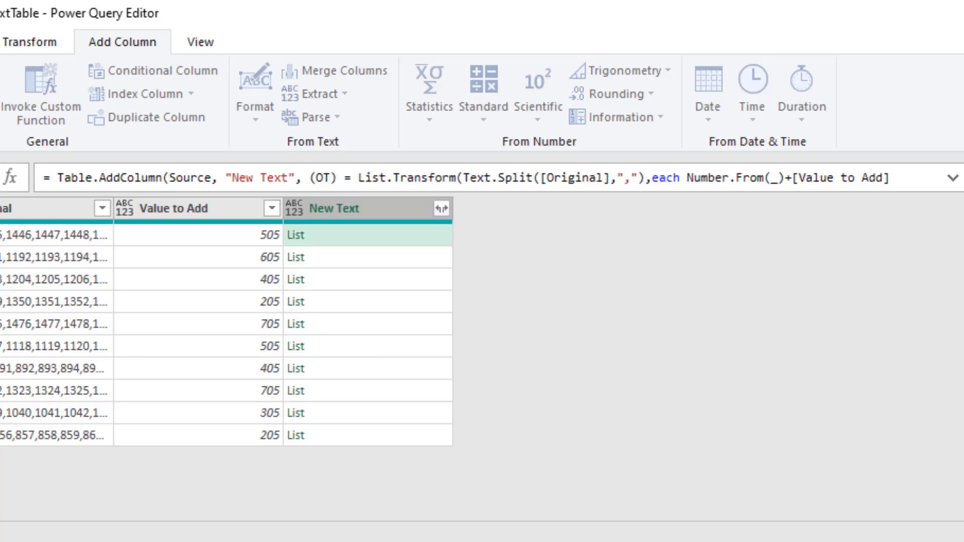
pyautogui.write('>')
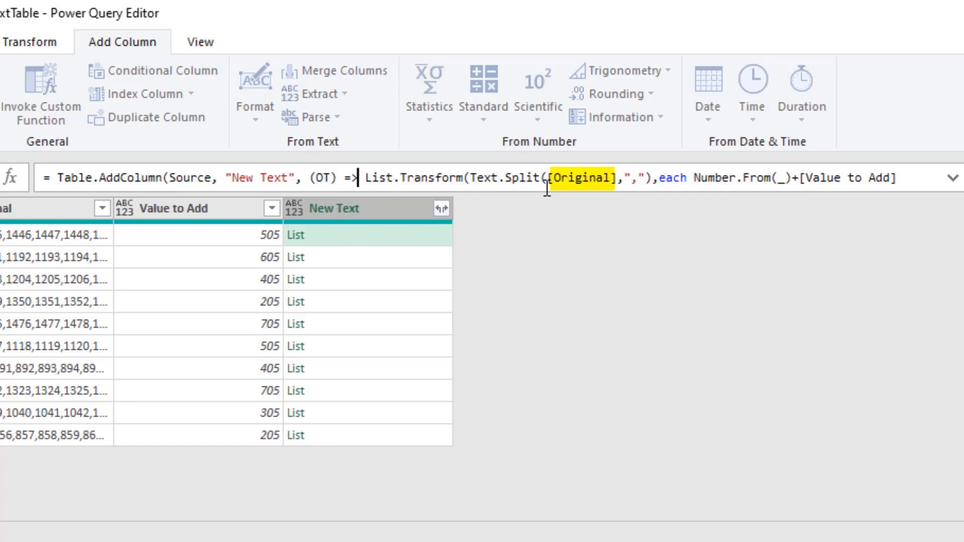
# Prefix the [Original] and [Value to Add] field references with OT to read OT[Original] and OT[Value to Add].
pyautogui.doubleClick(319, 179)
pyautogui.moveTo(548, 179); pyautogui.dragTo(611, 179)
pyautogui.write('OT')
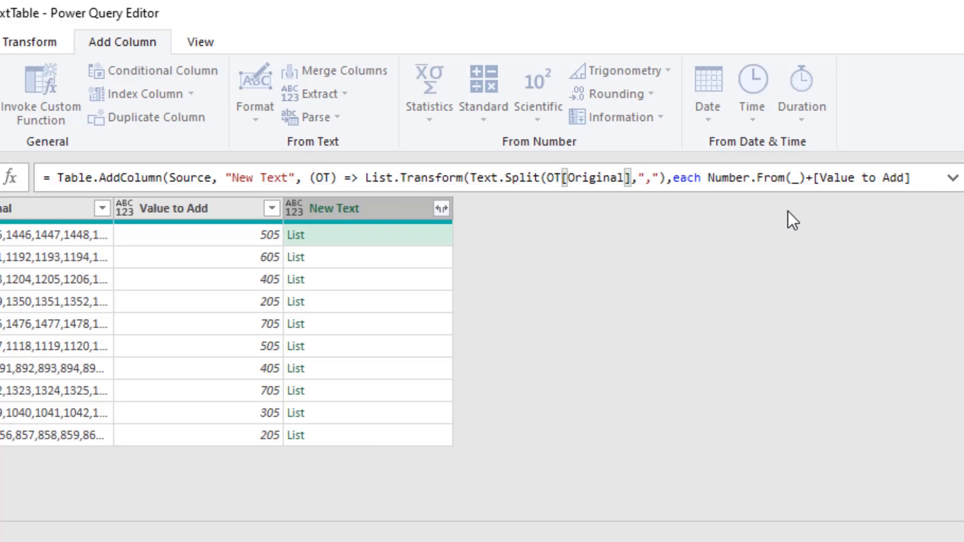
pyautogui.click(812, 180)
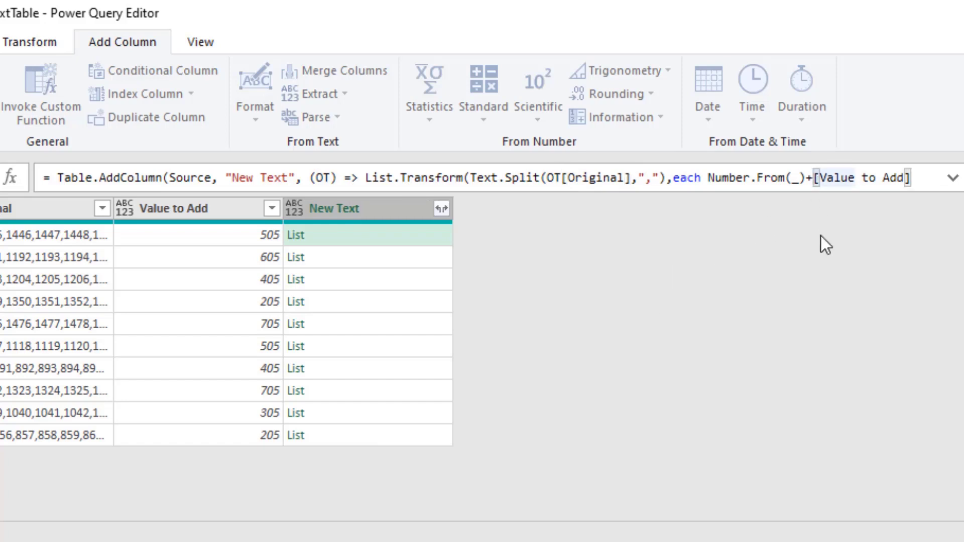
pyautogui.write('OT')
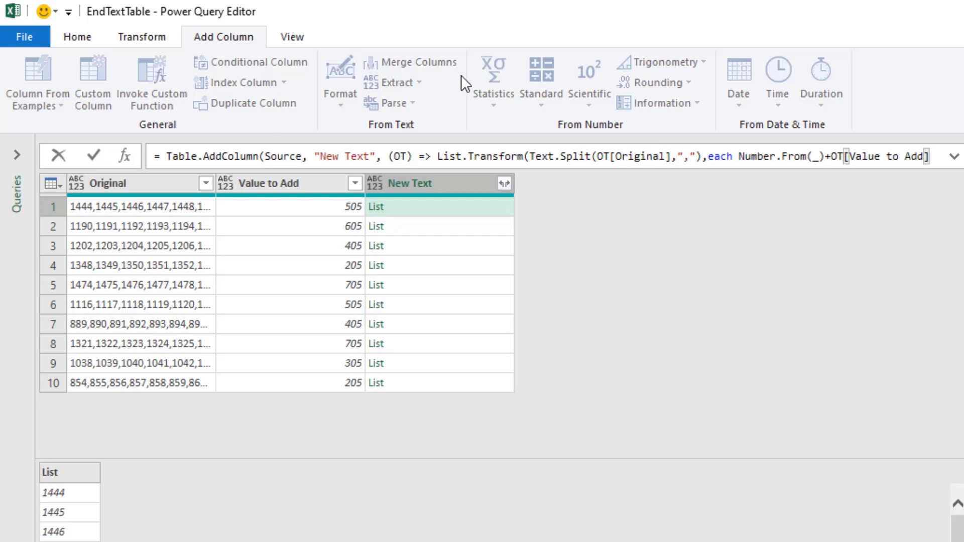
# Close the Table.AddColumn formula with two closing parentheses, apply it, and preview the list in New Text's first row.
pyautogui.press('Return')
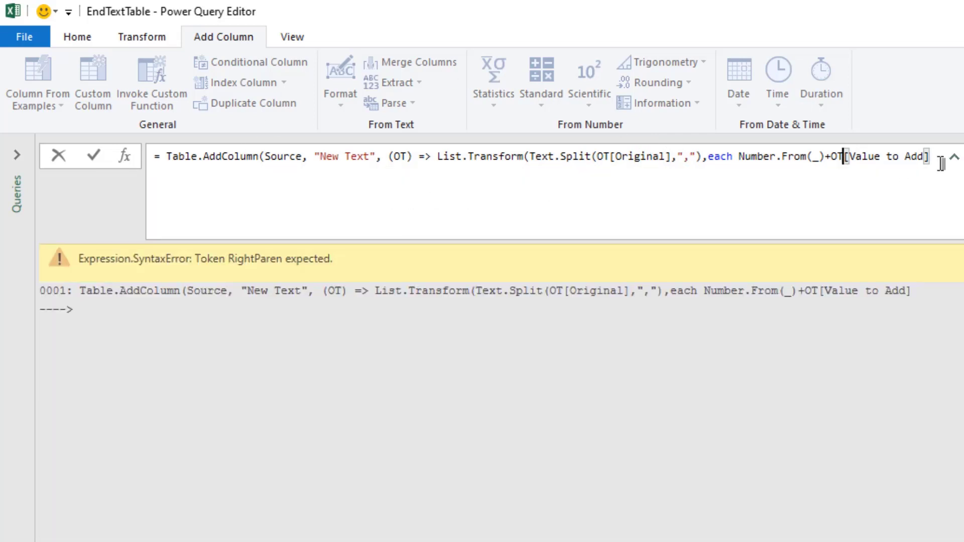
pyautogui.write(')')
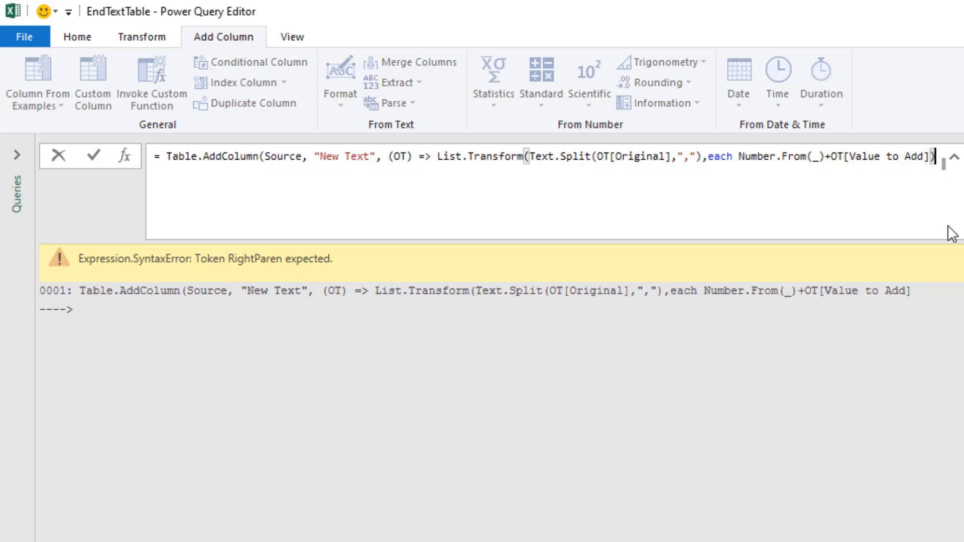
pyautogui.write(')')
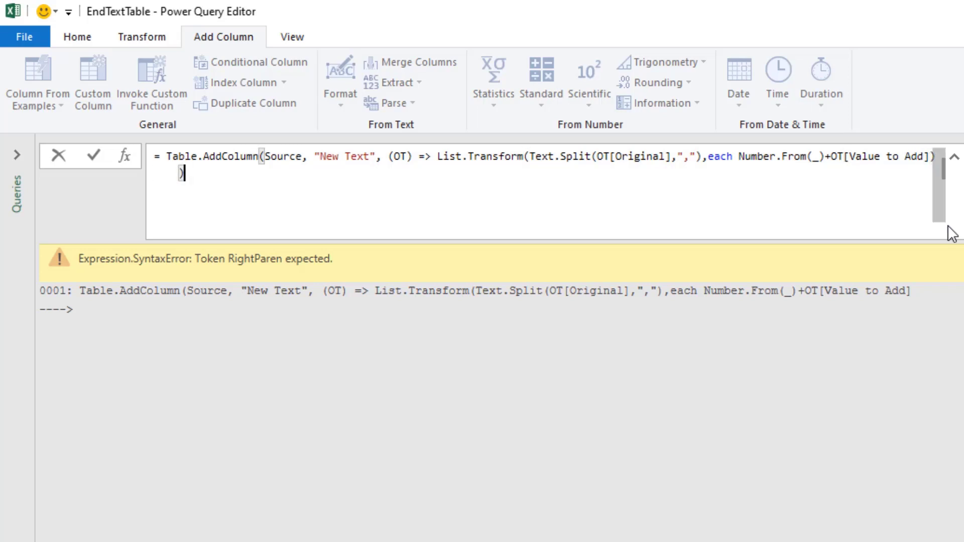
pyautogui.press('Return')
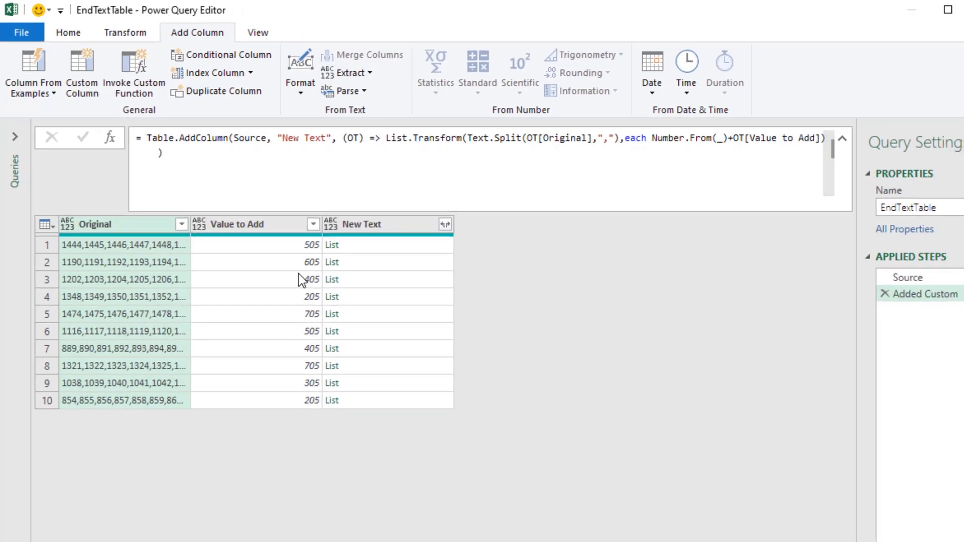
pyautogui.click(432, 274)
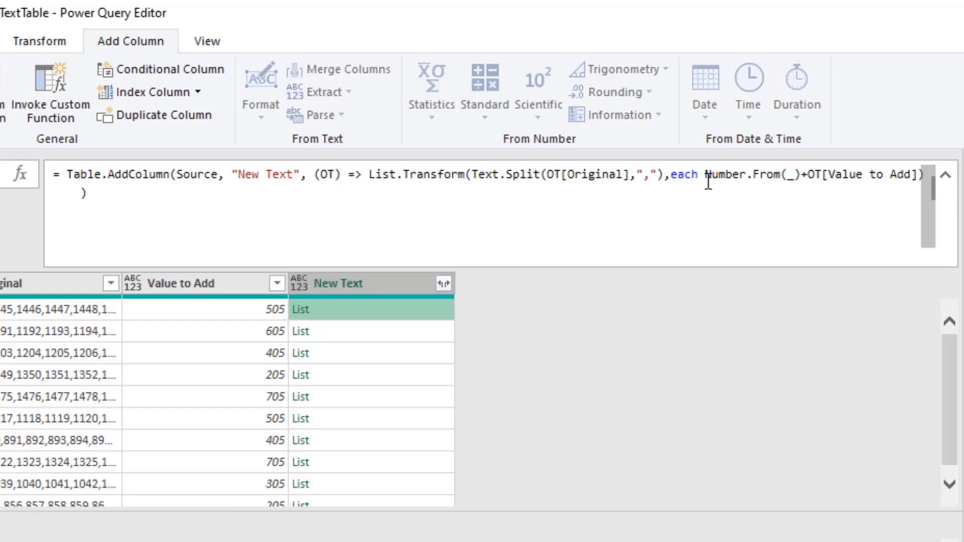
# Wrap Number.From(_)+OT[Value to Add] in Text.From, apply the formula, and preview the first row's list in New Text.
pyautogui.click(620, 131)
pyautogui.write('Text')
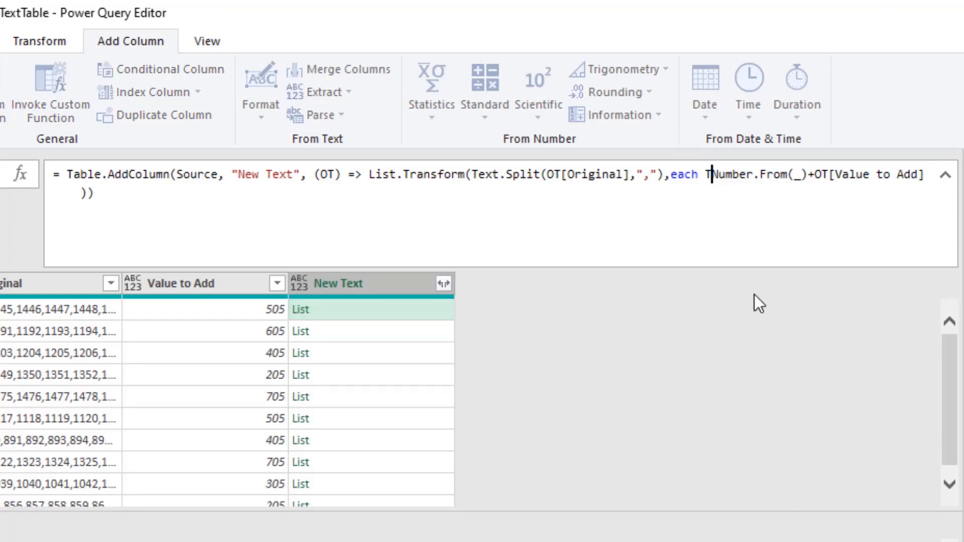
pyautogui.write('.From(')
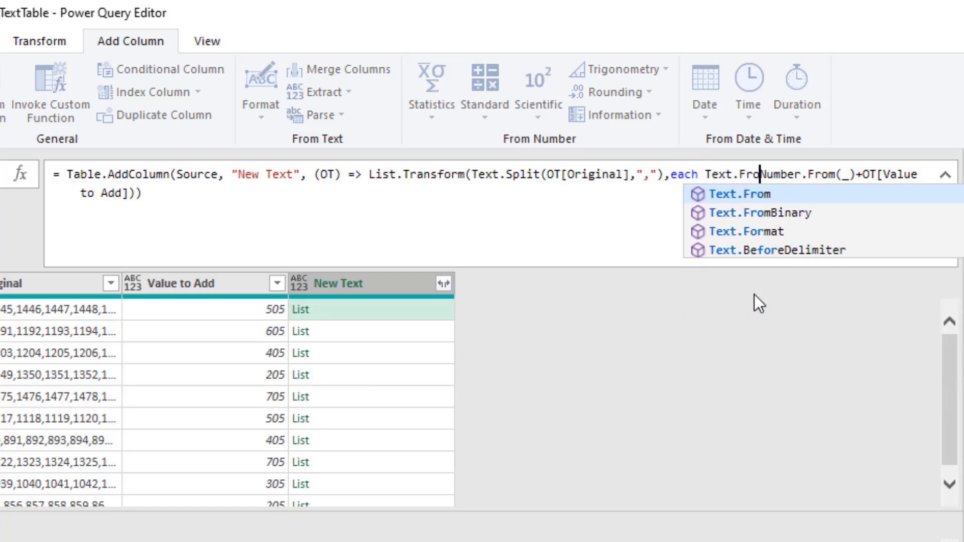
pyautogui.click(179, 194)
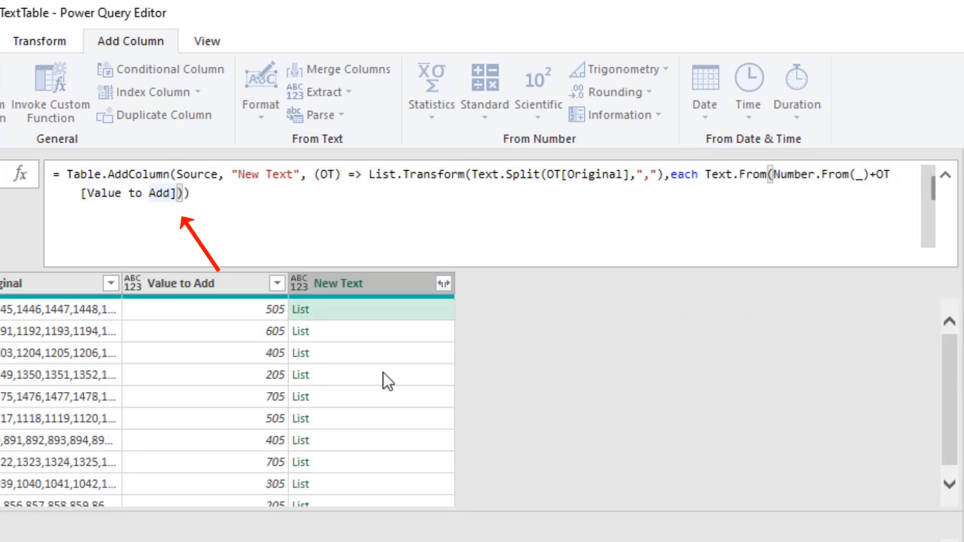
pyautogui.write(')')
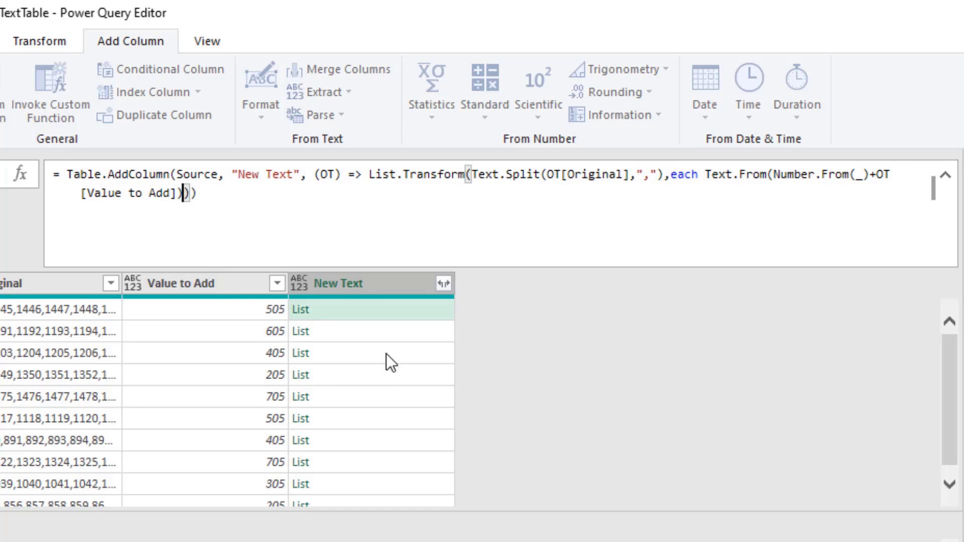
pyautogui.write(')')
pyautogui.press('Return')
pyautogui.click(385, 310)
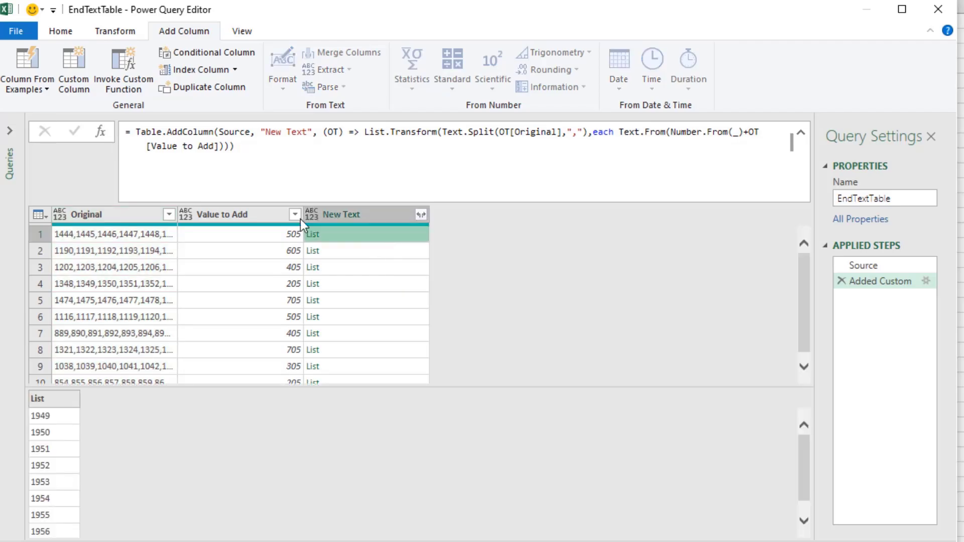
# Insert Text.Combine( directly before List.Transform in the New Text formula, without a space between them.
pyautogui.click(359, 132)
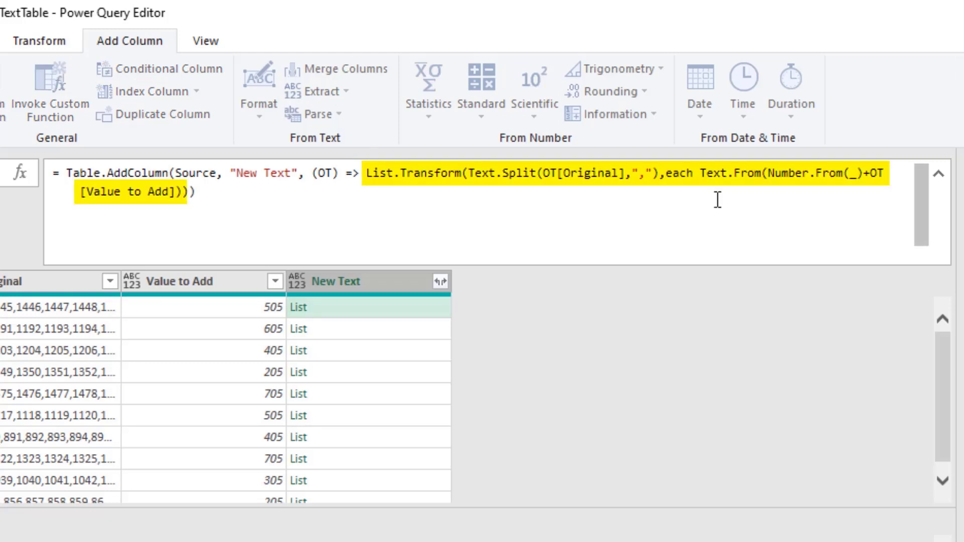
pyautogui.write('T')
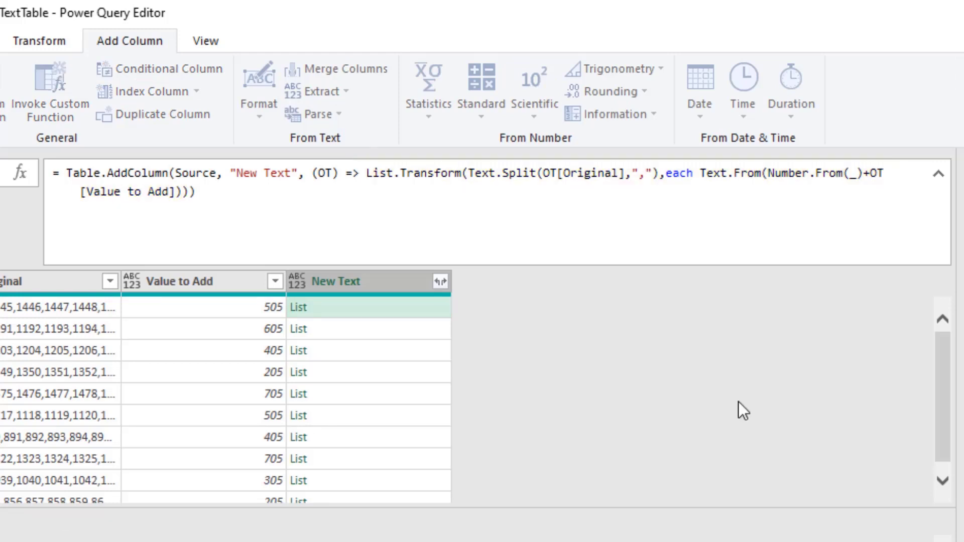
pyautogui.write('ext.Com')
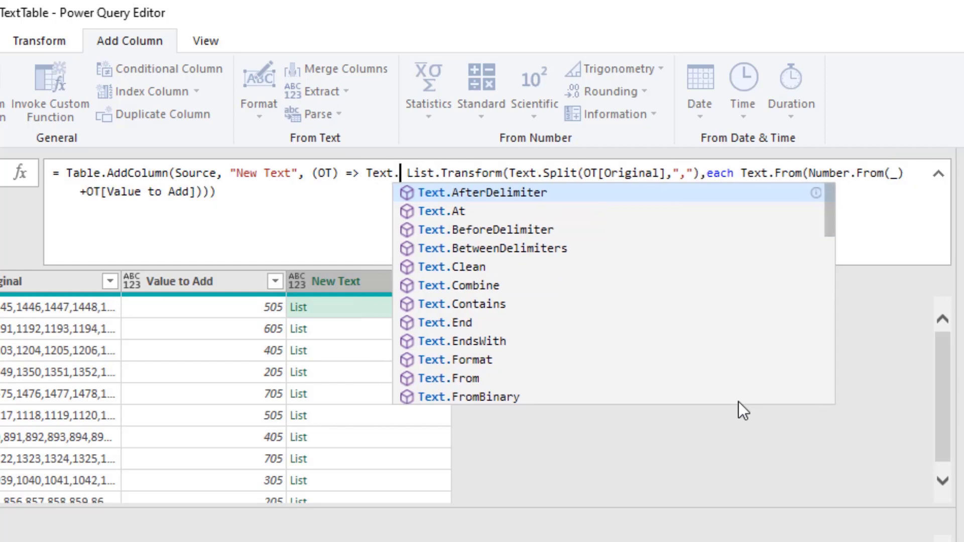
pyautogui.write('bine(')
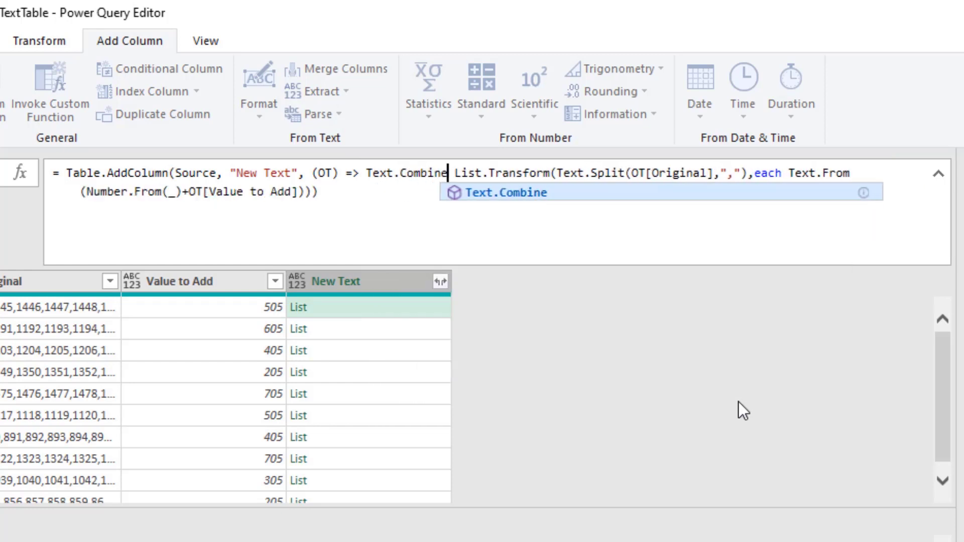
pyautogui.press('Delete')
pyautogui.press('Delete')
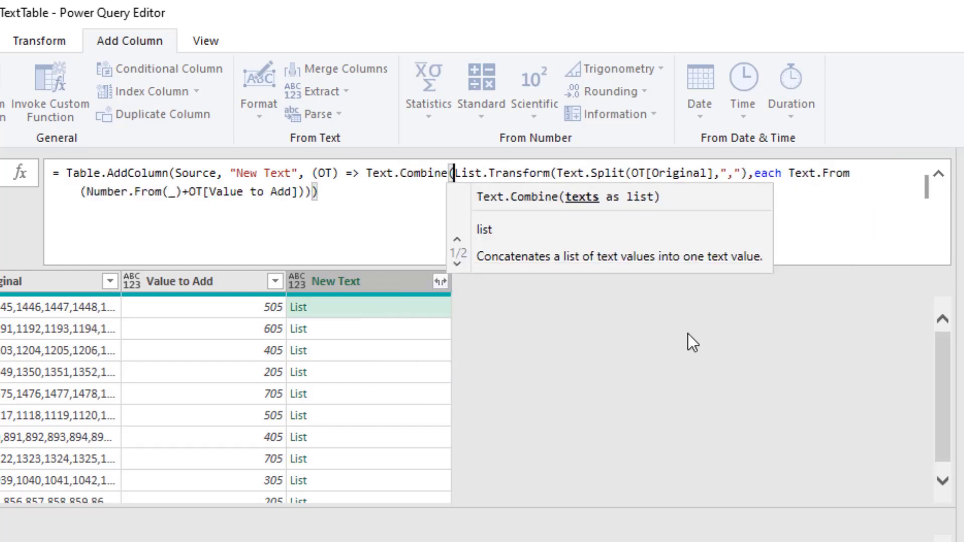
# Add "," as the Text.Combine separator after the List.Transform expression, close both functions, and apply the formula.
pyautogui.click(353, 200)
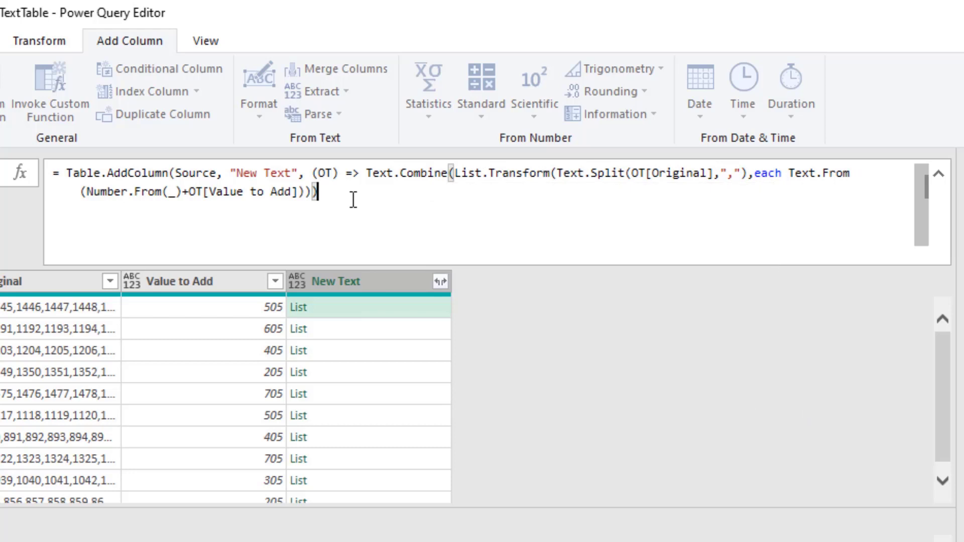
pyautogui.press('BackSpace')
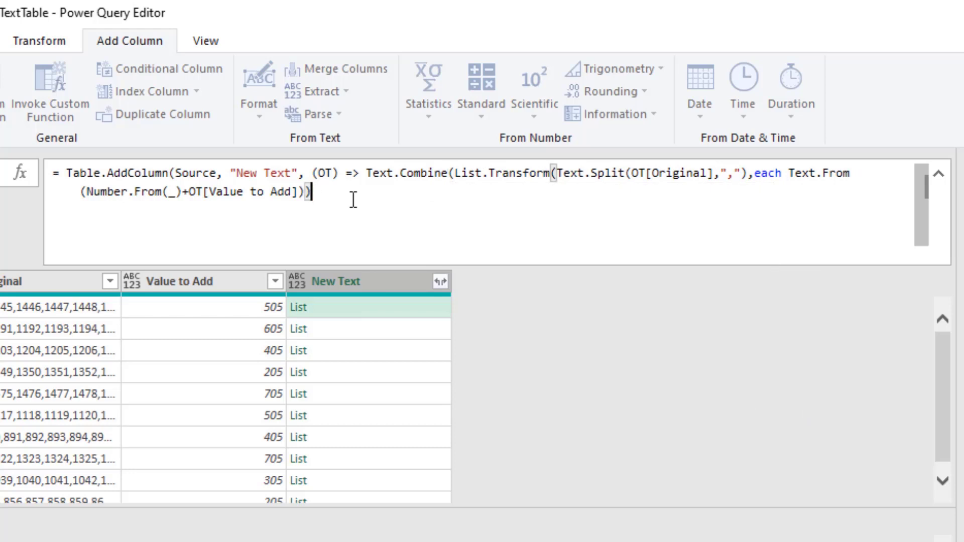
pyautogui.write(',')
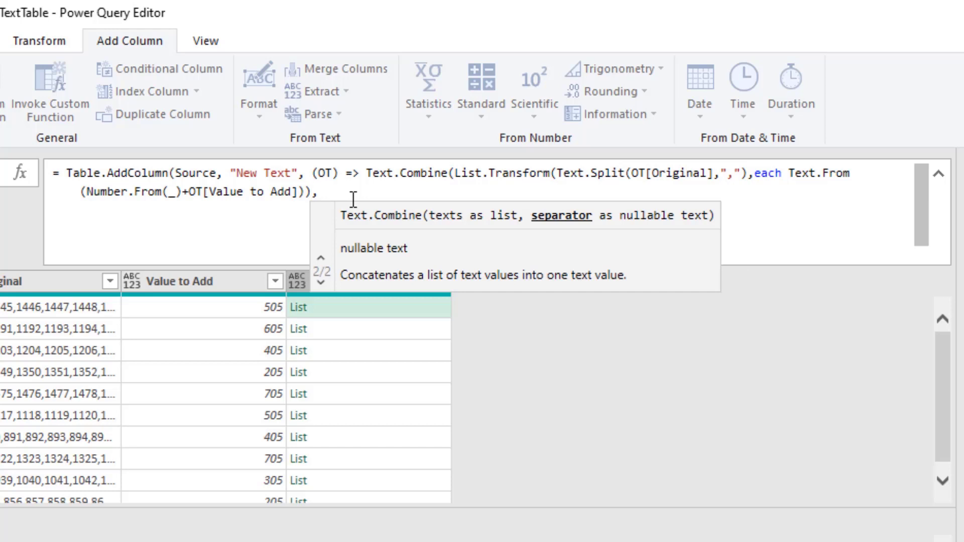
pyautogui.write('","')
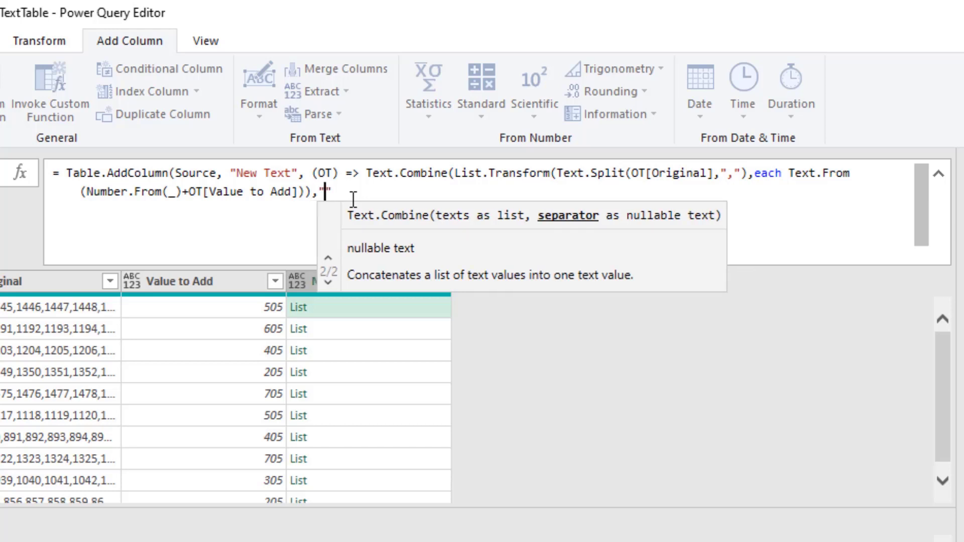
pyautogui.write('))')
pyautogui.press('Return')
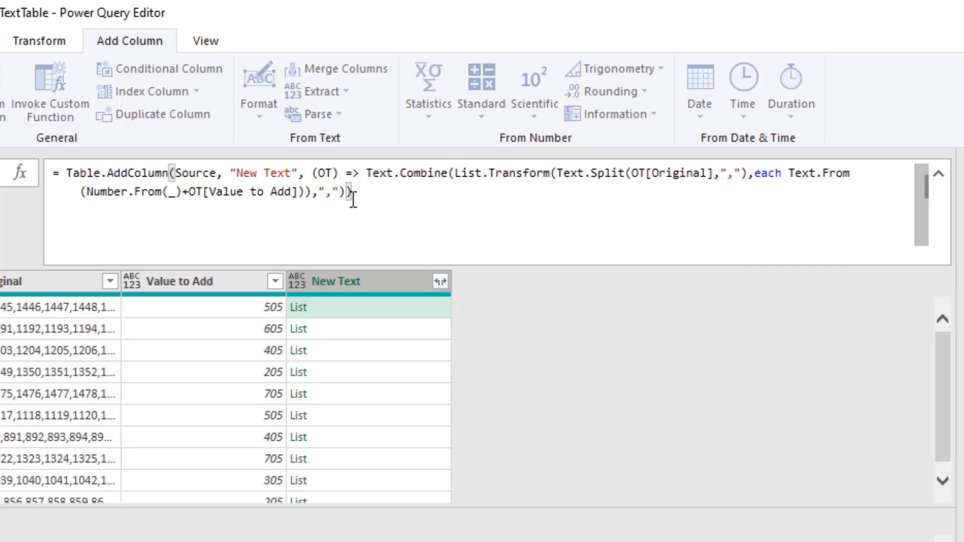
# Widen the New Text column and remove all other columns from the query.
pyautogui.moveTo(451, 276); pyautogui.dragTo(585, 276)
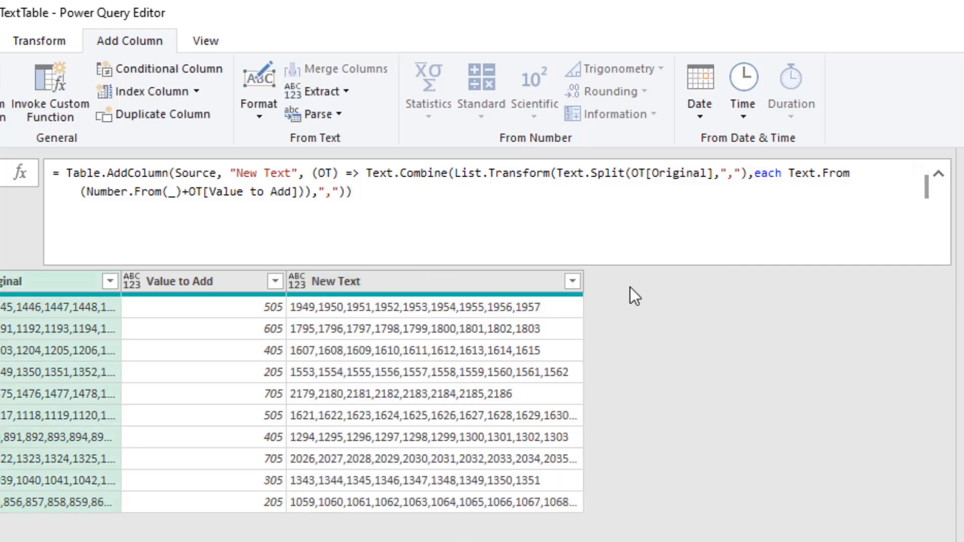
pyautogui.rightClick(445, 282)
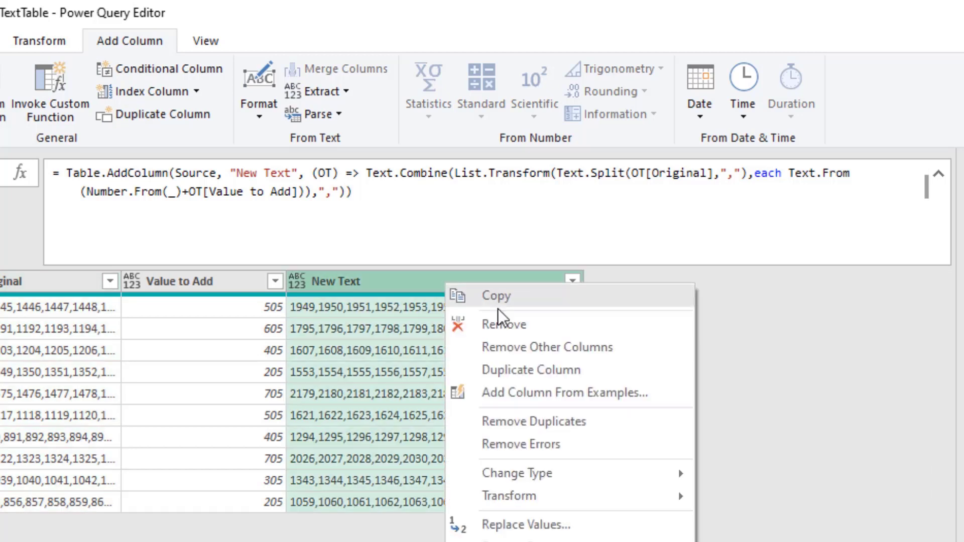
pyautogui.click(523, 353)
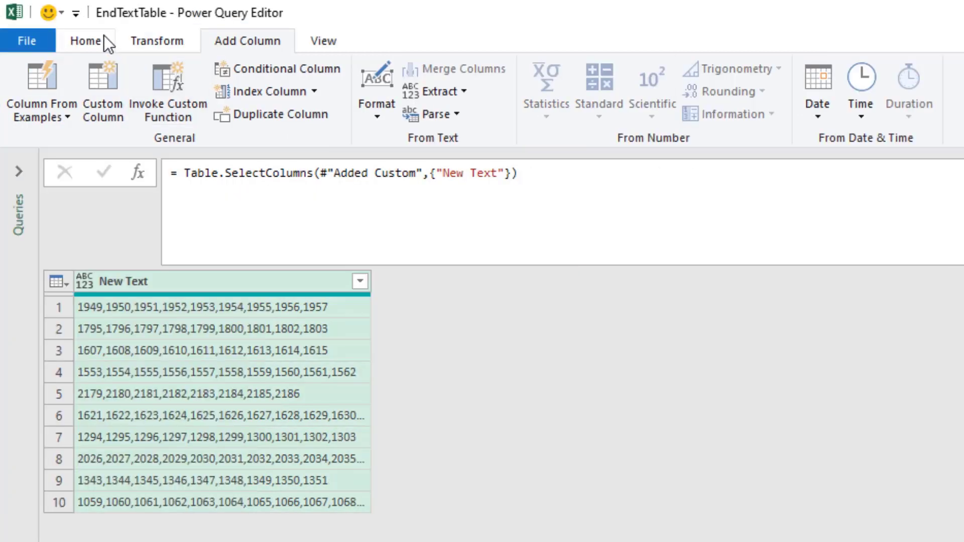
# Close the query and load its result to column E of the existing worksheet, beside the source table.
pyautogui.click(103, 38)
pyautogui.click(40, 117)
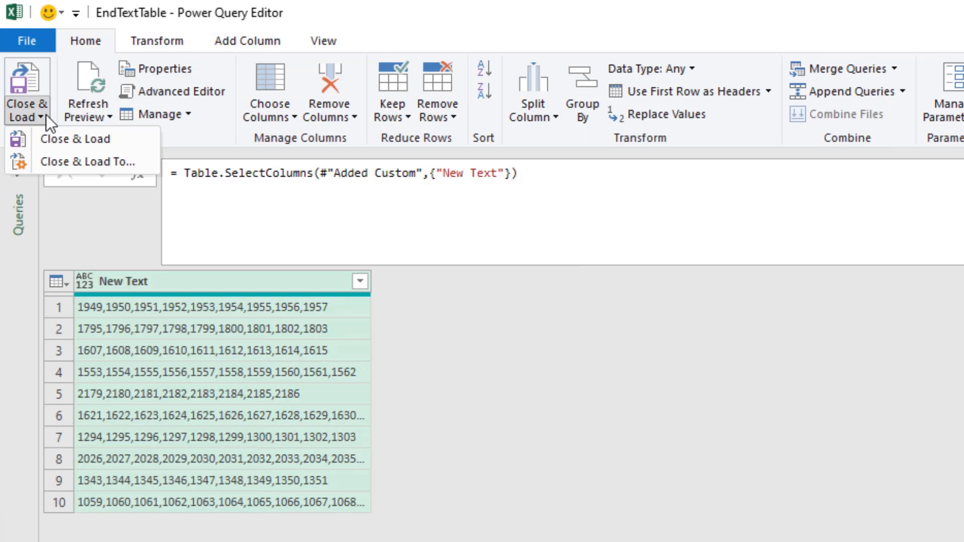
pyautogui.click(61, 160)
pyautogui.click(673, 204)
pyautogui.click(566, 120)
pyautogui.click(799, 287)
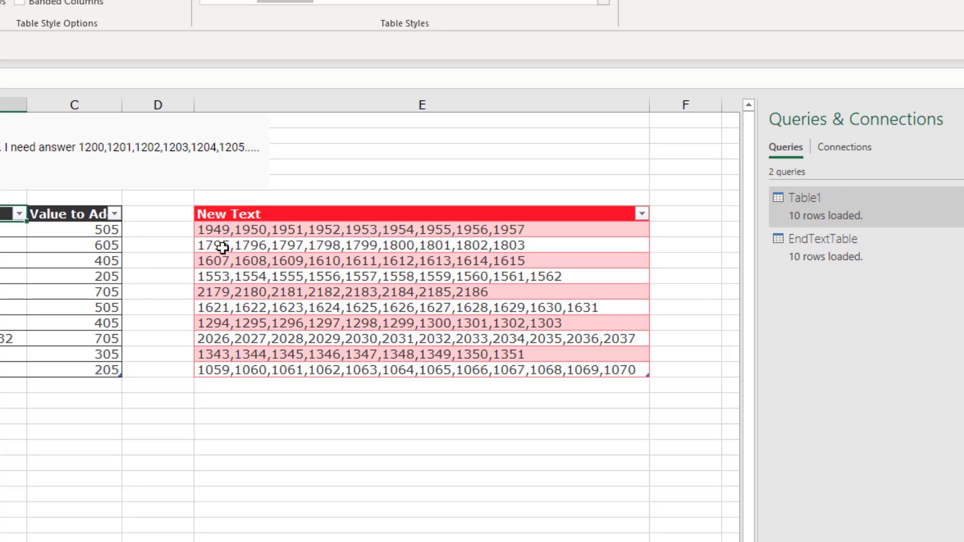
# Reopen the EndTextTable query at its Added Custom step and expand the formula area to review the complete formula.
pyautogui.moveTo(805, 258)
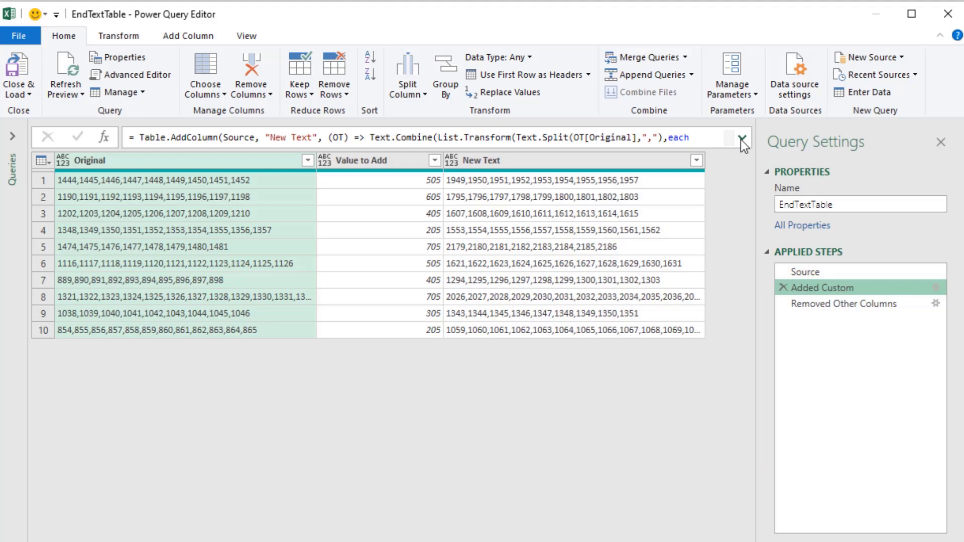
pyautogui.click(742, 138)
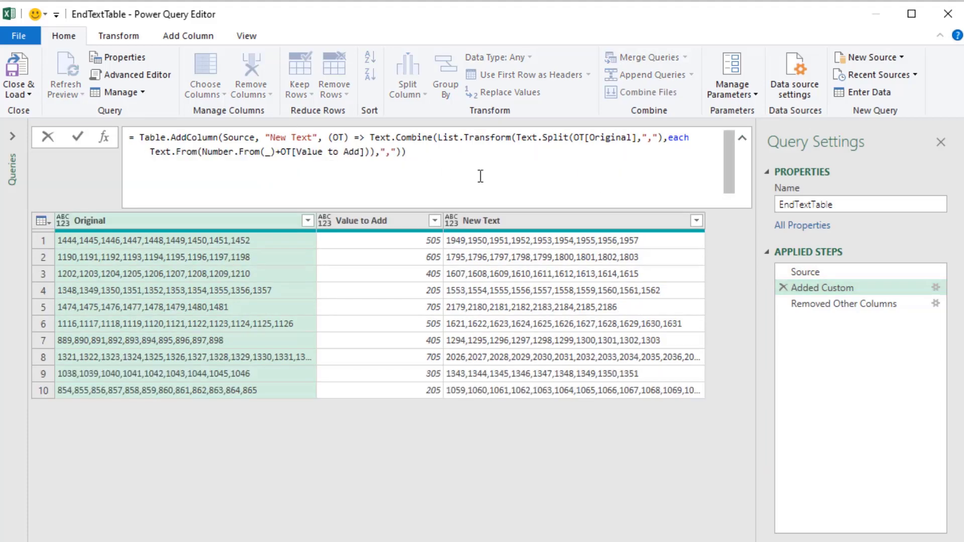